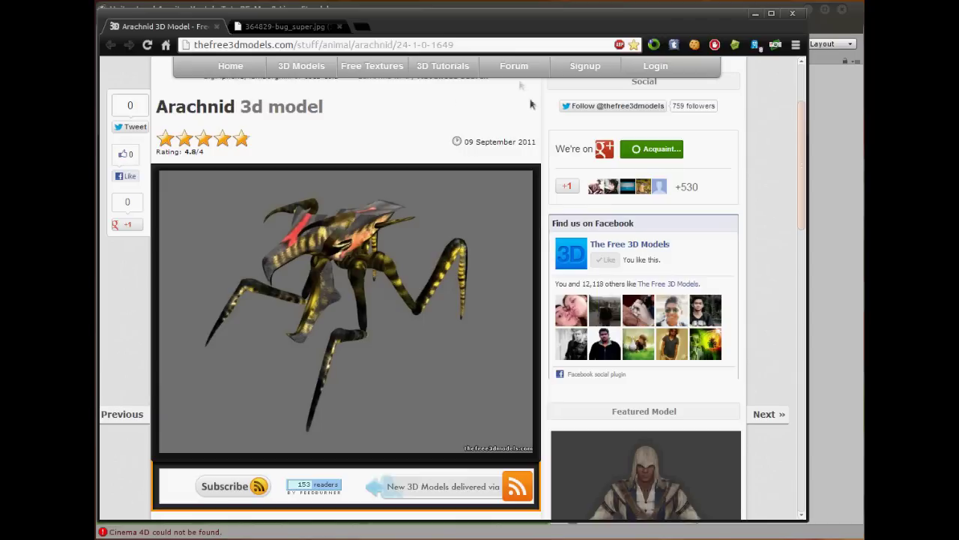
Examine the Arachnid 3D model page's preview image, description and available download formats.
{"action": "scroll", "coordinate": [531, 105], "scroll_direction": "down", "scroll_amount": 4}
{"action": "left_click_drag", "start_coordinate": [289, 299], "coordinate": [348, 296]}
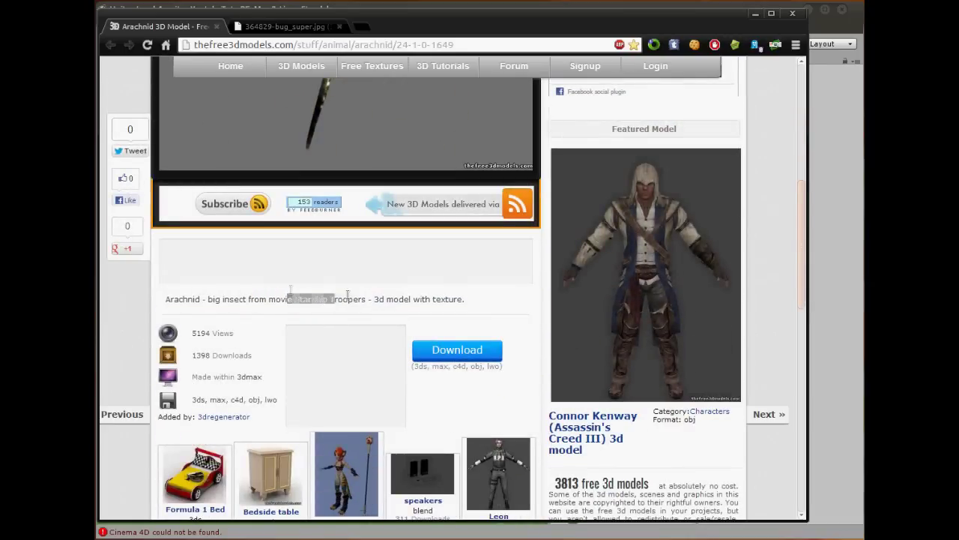
{"action": "scroll", "coordinate": [347, 295], "scroll_direction": "down", "scroll_amount": 3}
{"action": "left_click", "coordinate": [221, 233]}
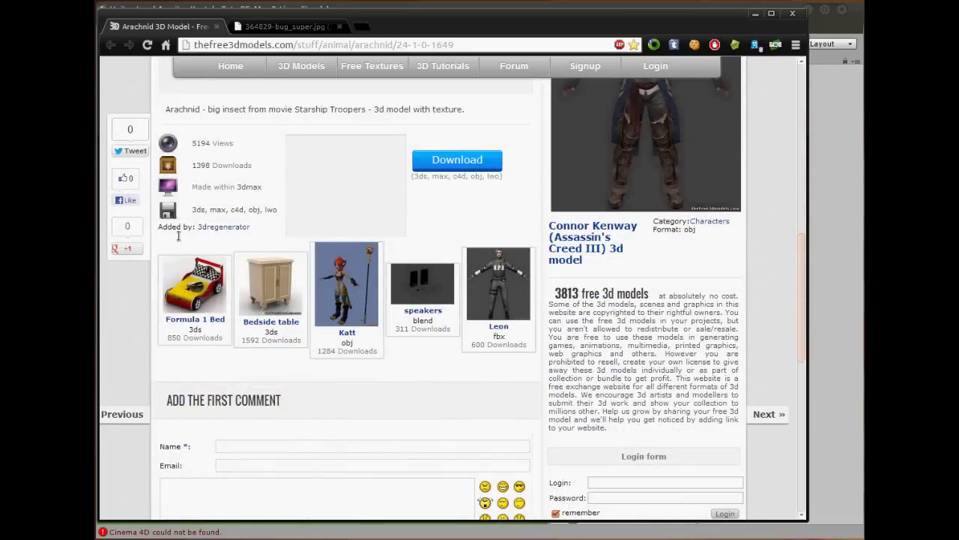
{"action": "scroll", "coordinate": [268, 225], "scroll_direction": "up", "scroll_amount": 6}
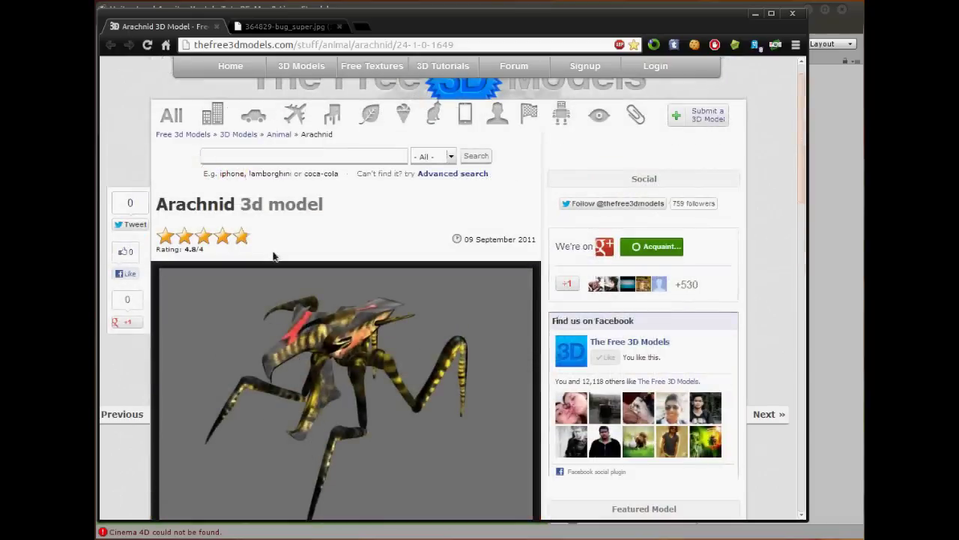
{"action": "scroll", "coordinate": [274, 282], "scroll_direction": "down", "scroll_amount": 3}
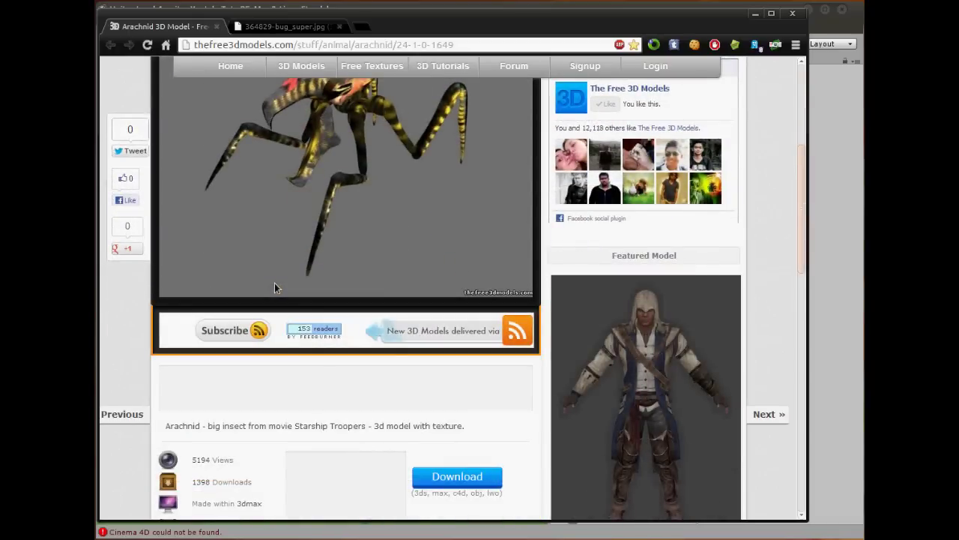
{"action": "scroll", "coordinate": [276, 285], "scroll_direction": "up", "scroll_amount": 3}
{"action": "scroll", "coordinate": [276, 285], "scroll_direction": "down", "scroll_amount": 2}
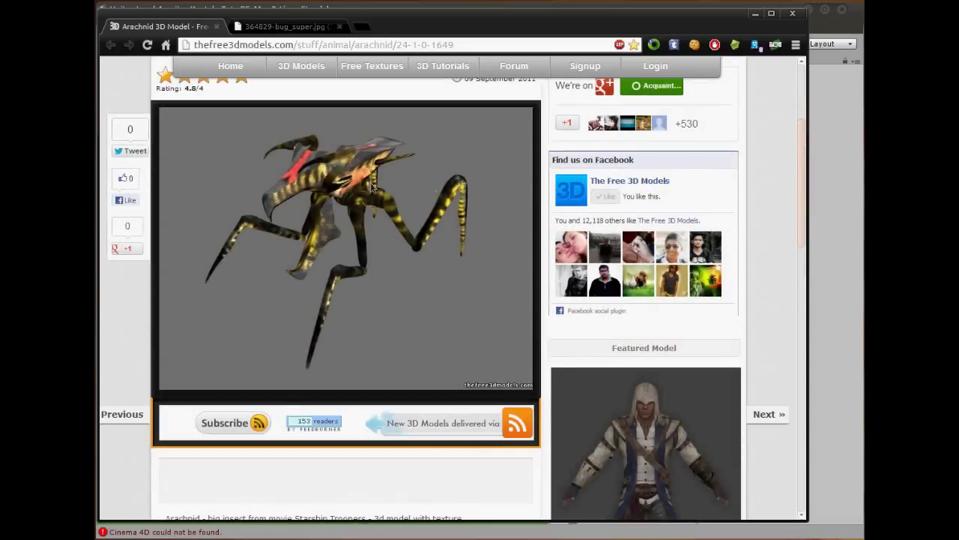
Compare the 364829-bug_super.jpg reference image with the preview on the Arachnid model page.
{"action": "left_click", "coordinate": [282, 27]}
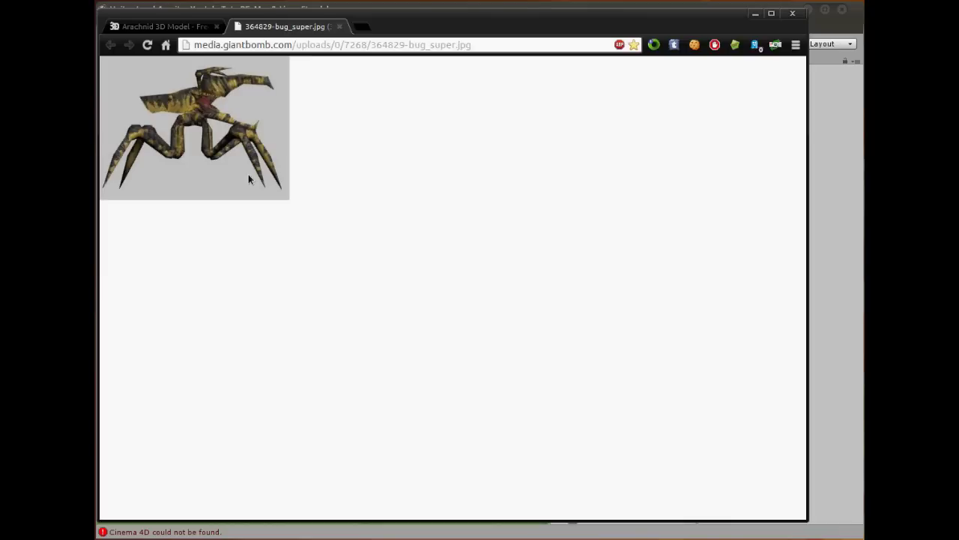
{"action": "left_click", "coordinate": [150, 26]}
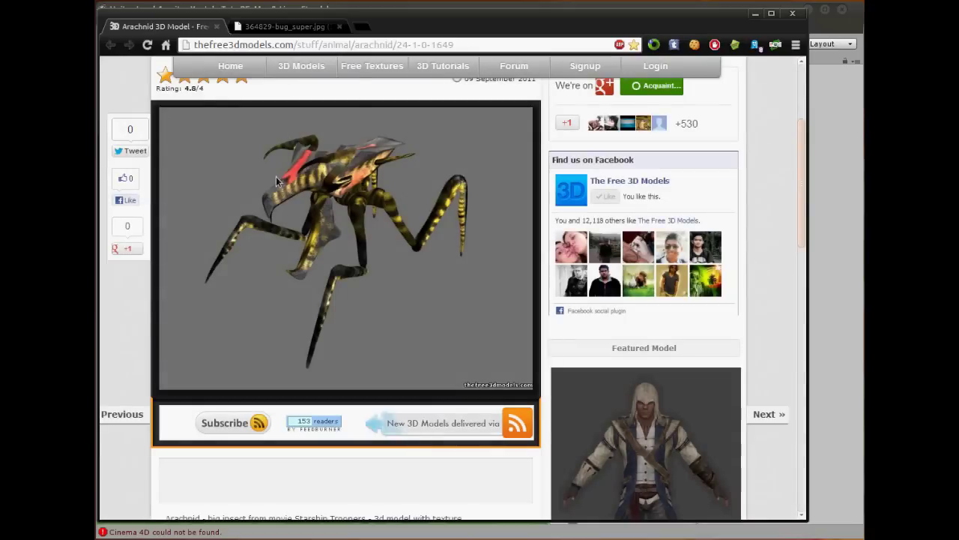
{"action": "left_click", "coordinate": [268, 28]}
{"action": "left_click", "coordinate": [171, 28]}
Switch to Unity and preview the Arachnid_Icon texture in the H.U.D Transform folder.
{"action": "scroll", "coordinate": [386, 275], "scroll_direction": "down", "scroll_amount": 3}
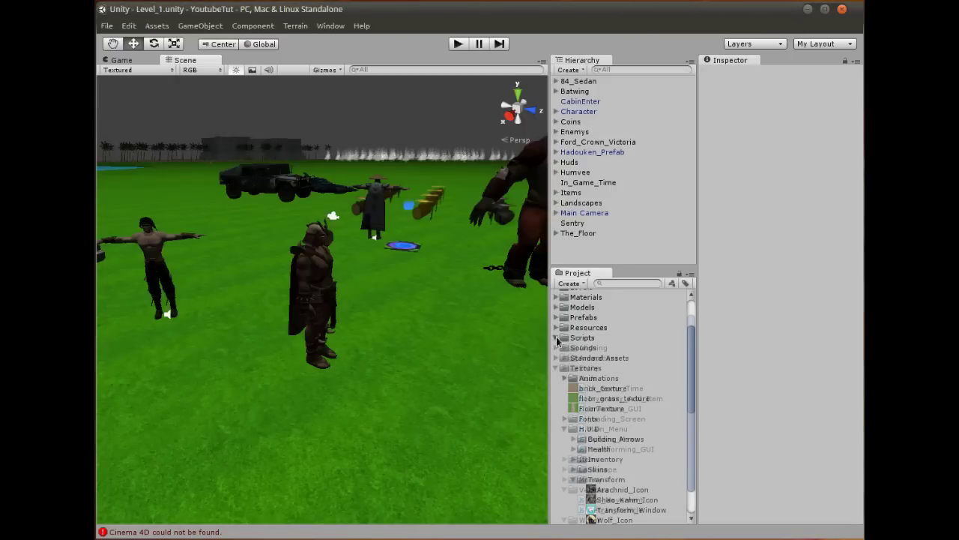
{"action": "left_click", "coordinate": [624, 459]}
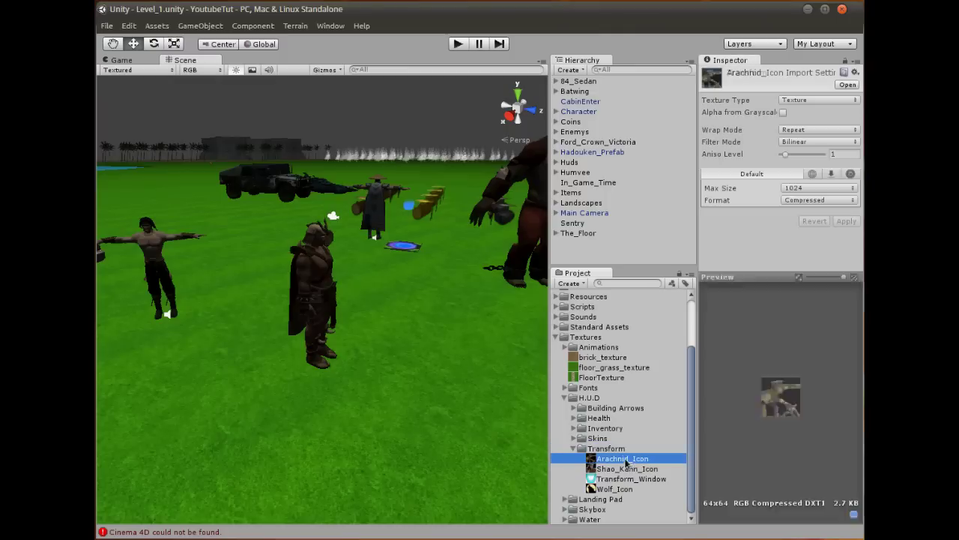
{"action": "left_click", "coordinate": [784, 411]}
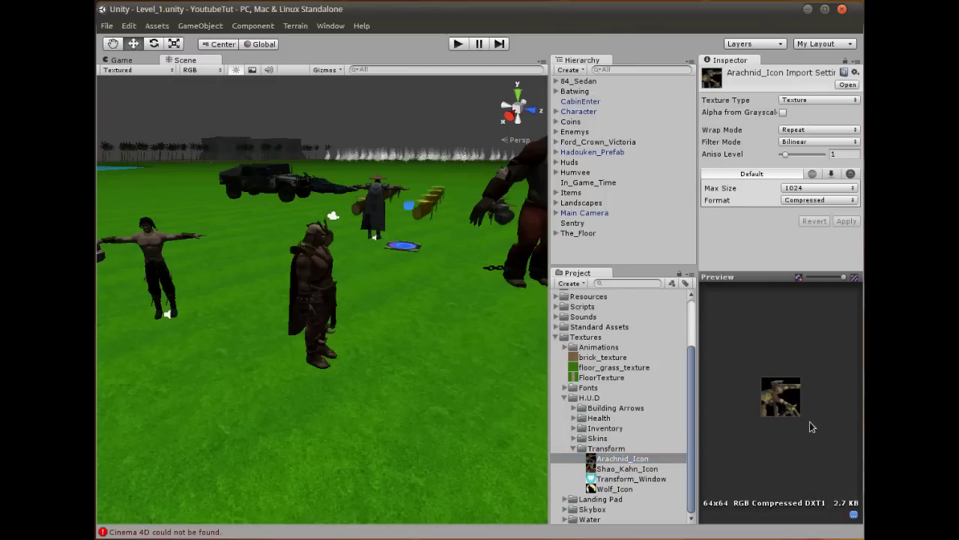
Expand Models > Characters > Arachnid and compare the previews of the two arachnid models.
{"action": "left_click", "coordinate": [558, 338]}
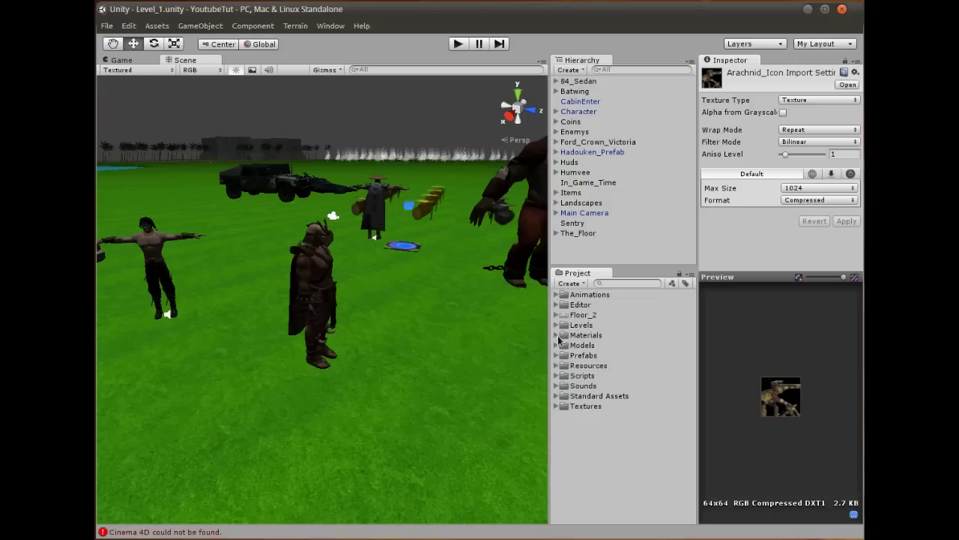
{"action": "left_click", "coordinate": [556, 345]}
{"action": "left_click", "coordinate": [580, 375]}
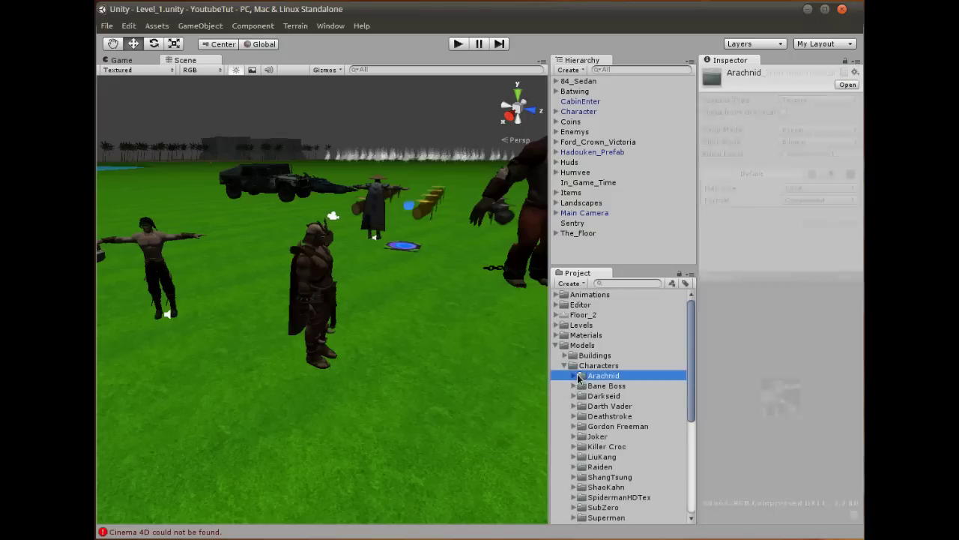
{"action": "left_click", "coordinate": [574, 376]}
{"action": "left_click", "coordinate": [611, 416]}
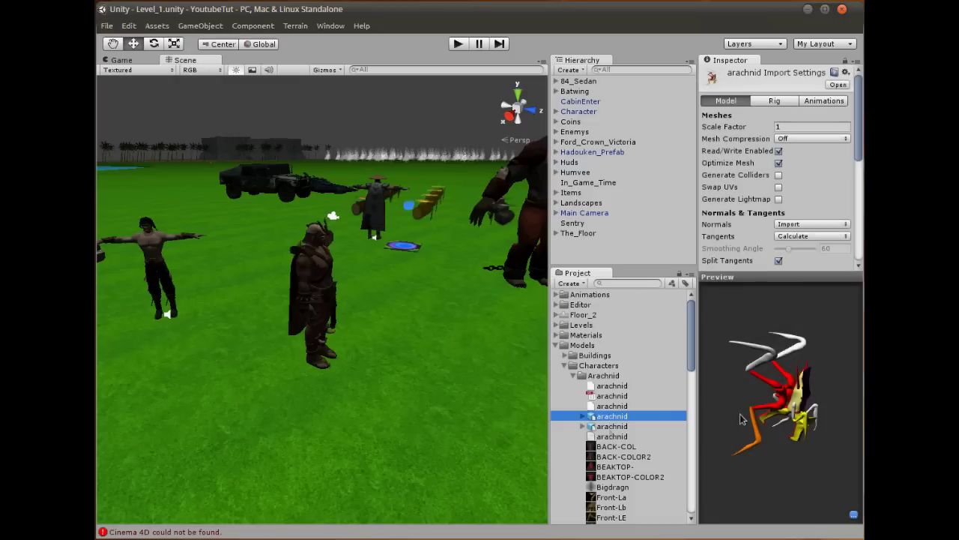
{"action": "left_click", "coordinate": [612, 426]}
{"action": "left_click_drag", "start_coordinate": [789, 416], "coordinate": [810, 423]}
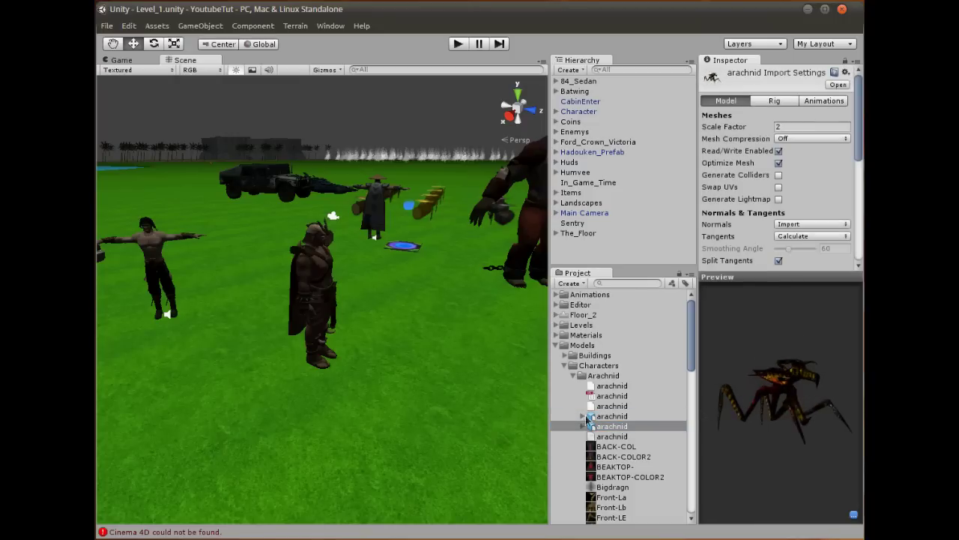
{"action": "left_click", "coordinate": [606, 416]}
{"action": "left_click_drag", "start_coordinate": [859, 439], "coordinate": [830, 347]}
{"action": "left_click", "coordinate": [611, 426]}
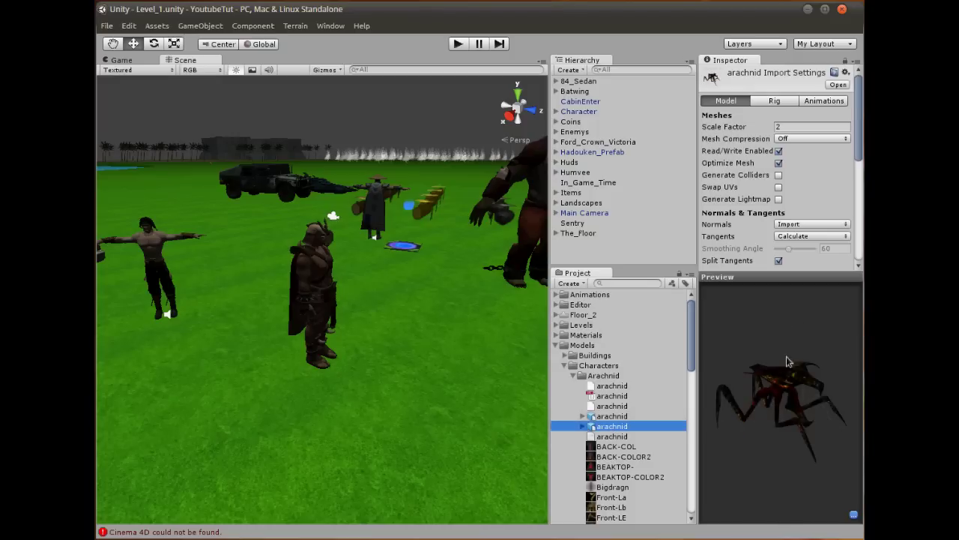
Place the textured arachnid model at the ShaoKahn character in the scene and raise it to a Y position of about -254.7.
{"action": "left_click_drag", "start_coordinate": [607, 426], "coordinate": [320, 372]}
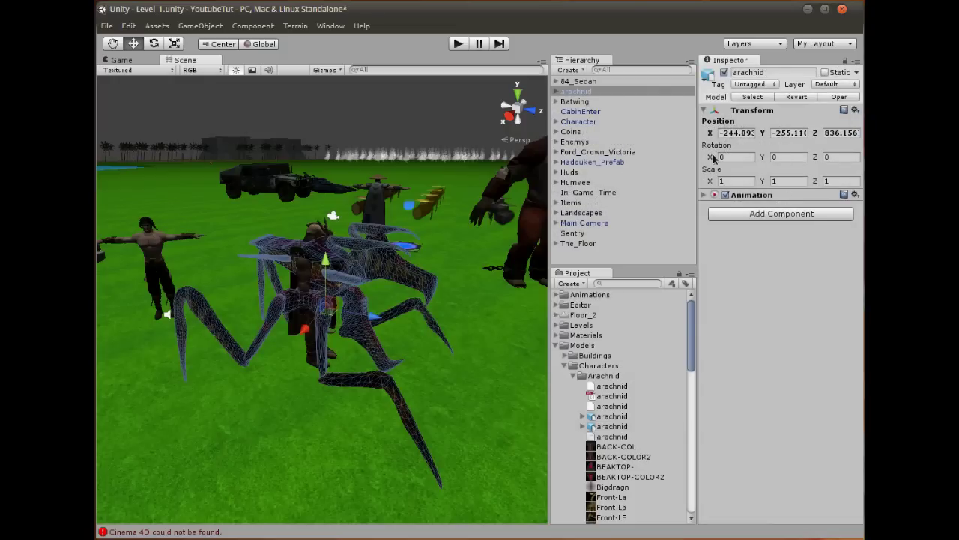
{"action": "left_click", "coordinate": [608, 427]}
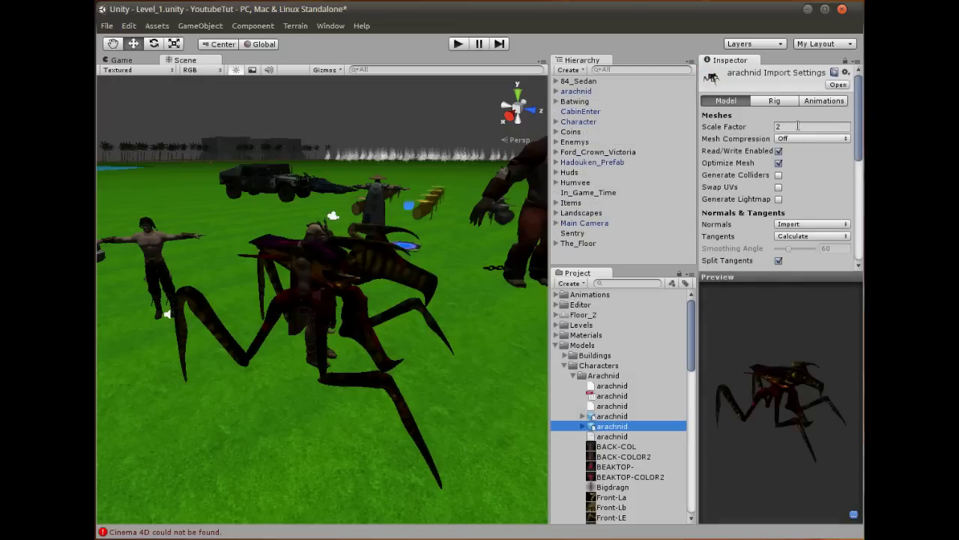
{"action": "left_click", "coordinate": [514, 112]}
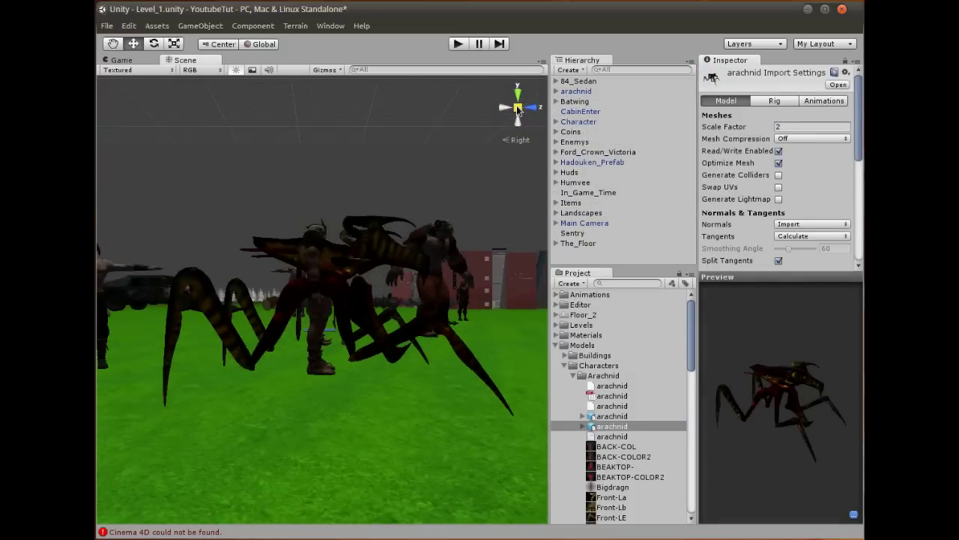
{"action": "left_click", "coordinate": [518, 110]}
{"action": "left_click", "coordinate": [296, 259]}
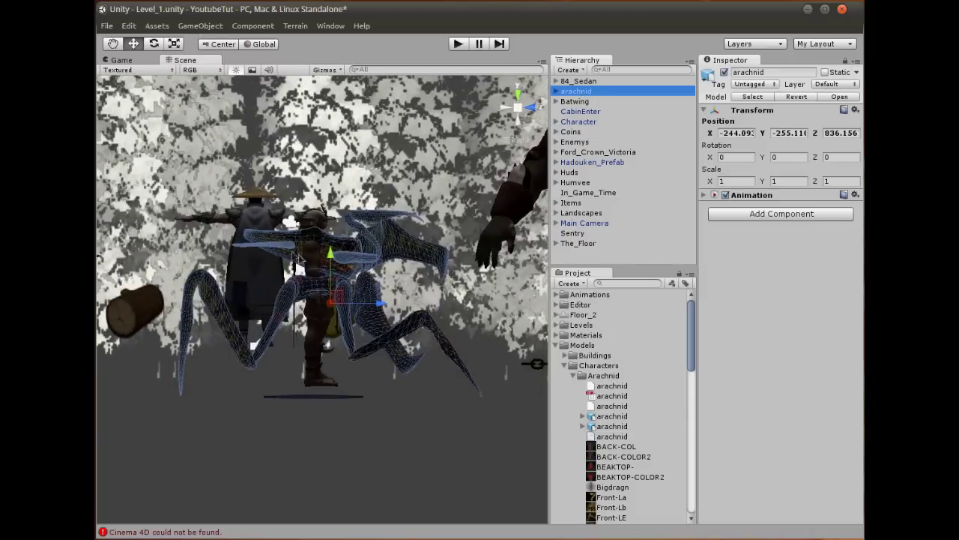
{"action": "left_click_drag", "start_coordinate": [333, 255], "coordinate": [341, 242]}
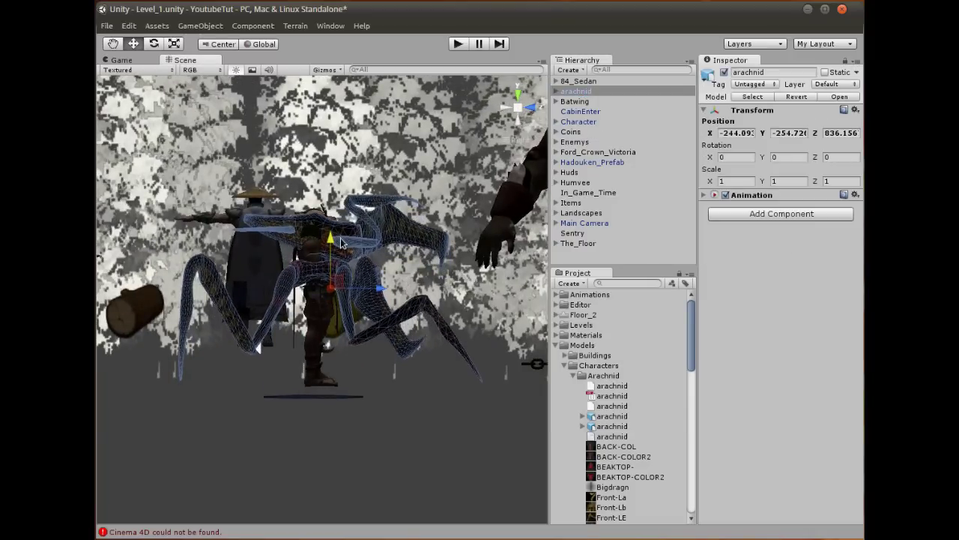
{"action": "scroll", "coordinate": [341, 242], "scroll_direction": "down", "scroll_amount": 1}
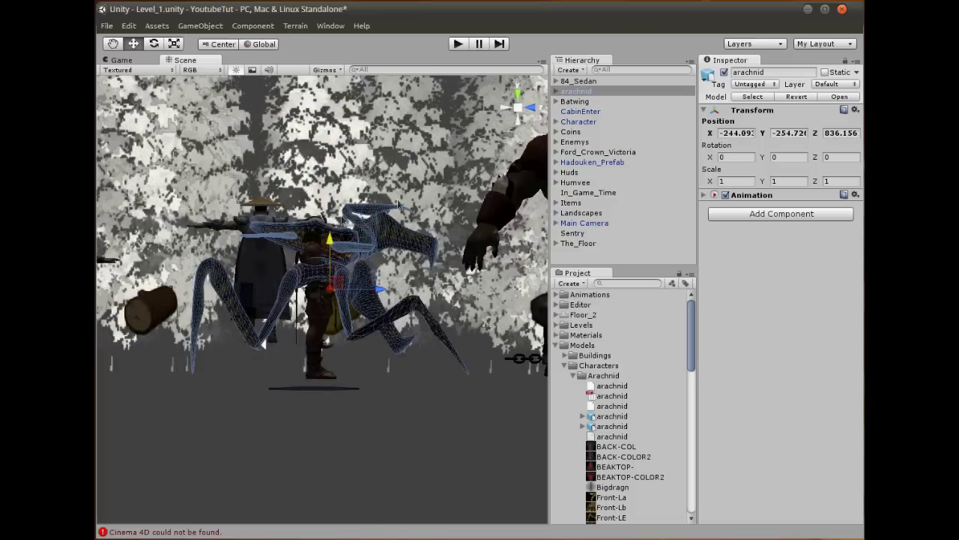
Set the textured arachnid model's import Scale Factor to 2.3 and apply the import settings.
{"action": "left_click", "coordinate": [611, 426]}
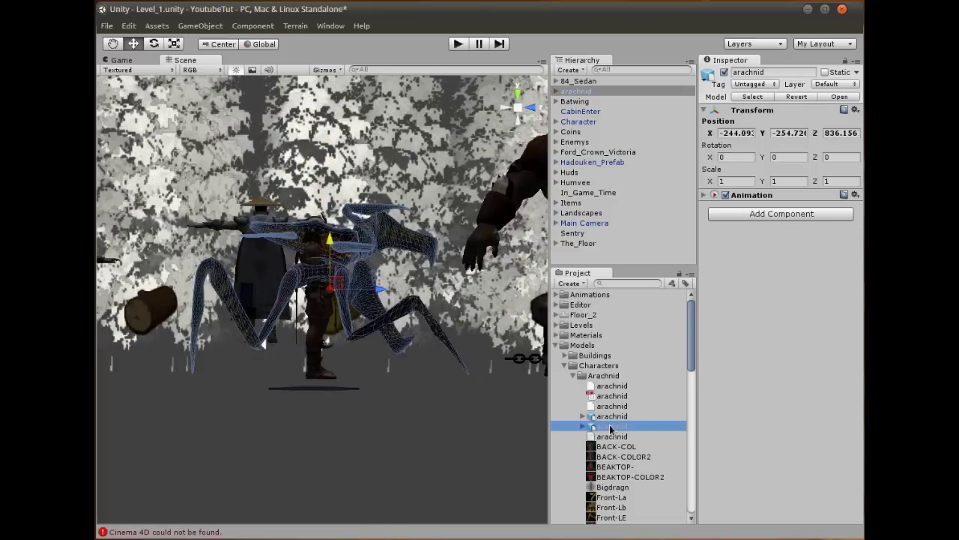
{"action": "left_click", "coordinate": [794, 128]}
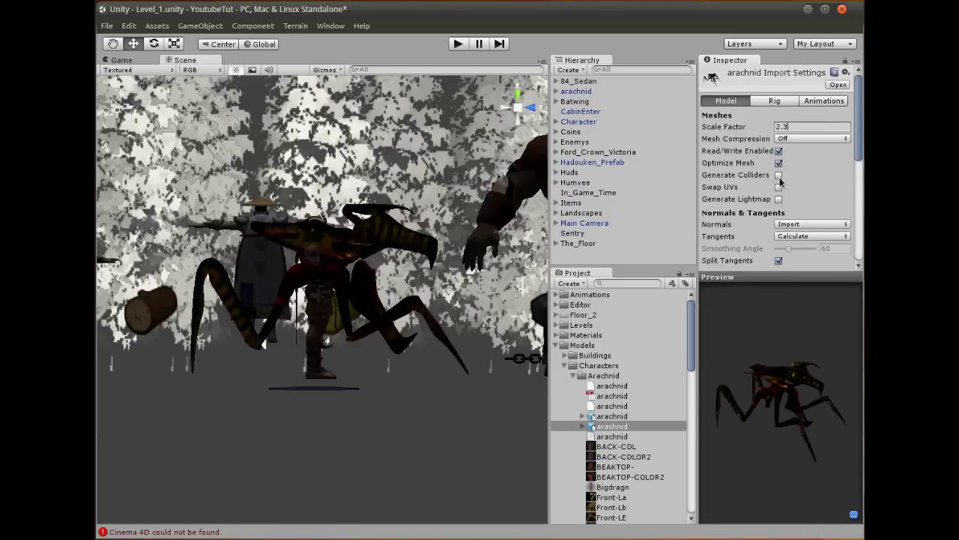
{"action": "scroll", "coordinate": [780, 182], "scroll_direction": "down", "scroll_amount": 5}
{"action": "left_click", "coordinate": [832, 194]}
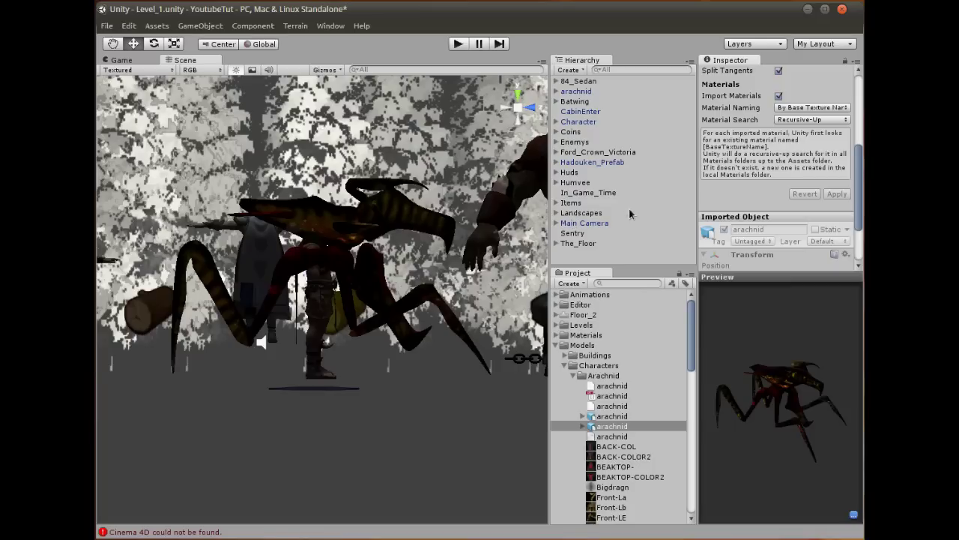
Rename the arachnid object in the scene hierarchy to Arachnid.
{"action": "left_click", "coordinate": [518, 110]}
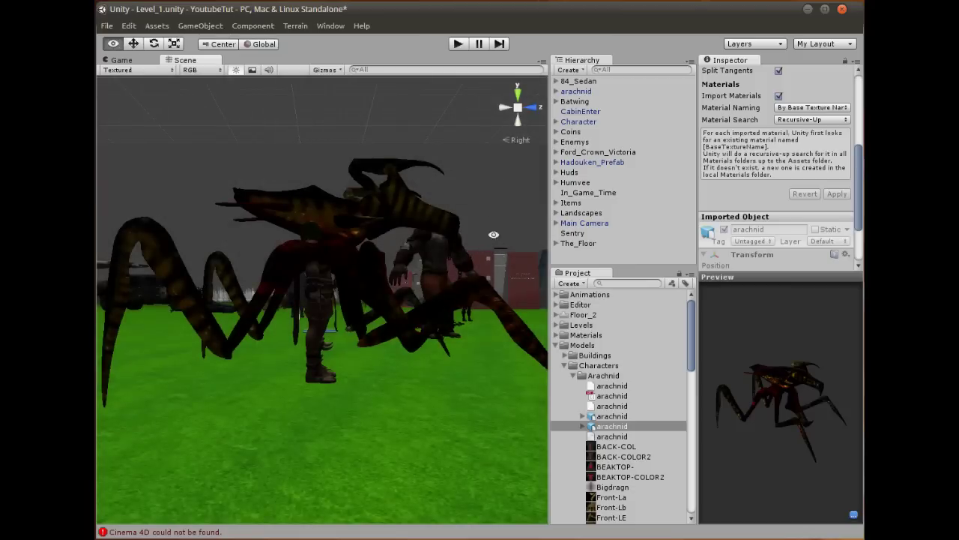
{"action": "left_click_drag", "start_coordinate": [493, 233], "coordinate": [132, 324], "text": "alt"}
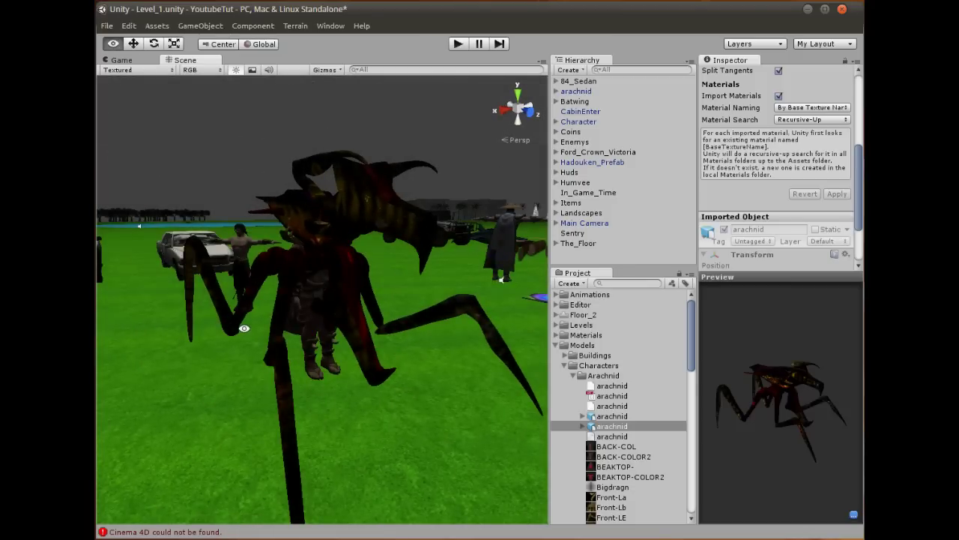
{"action": "scroll", "coordinate": [245, 329], "scroll_direction": "down", "scroll_amount": 4}
{"action": "left_click_drag", "start_coordinate": [235, 334], "coordinate": [307, 327], "text": "alt"}
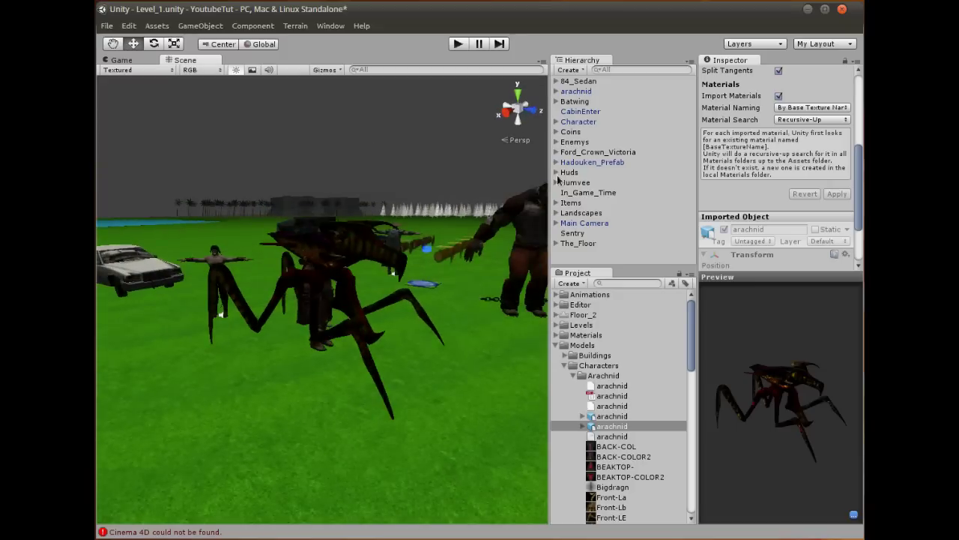
{"action": "left_click", "coordinate": [587, 95]}
{"action": "left_click", "coordinate": [570, 94]}
{"action": "left_click_drag", "start_coordinate": [566, 92], "coordinate": [536, 91]}
{"action": "type", "text": "A"}
{"action": "key", "text": "Return"}
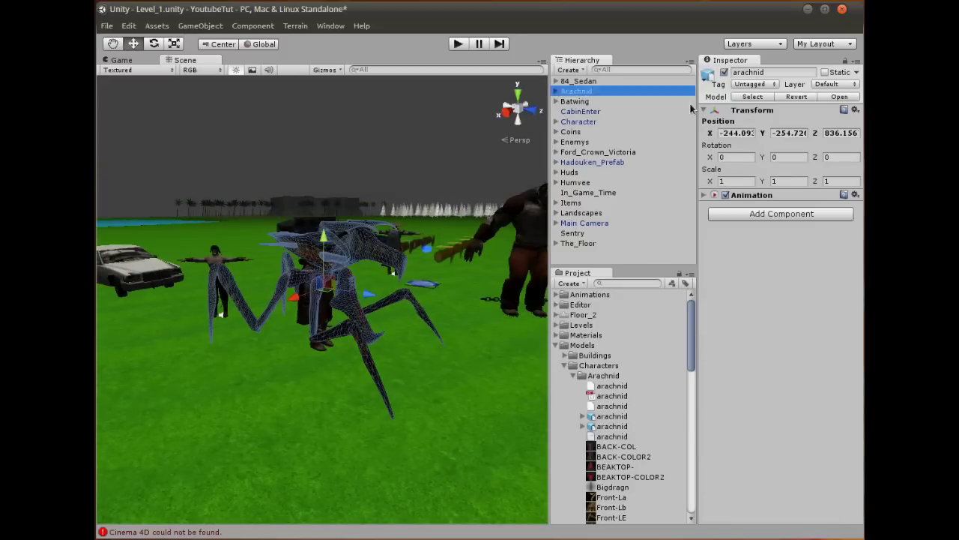
Make Arachnid a child of the Character object and deactivate it.
{"action": "left_click", "coordinate": [555, 122]}
{"action": "left_click_drag", "start_coordinate": [599, 92], "coordinate": [599, 124]}
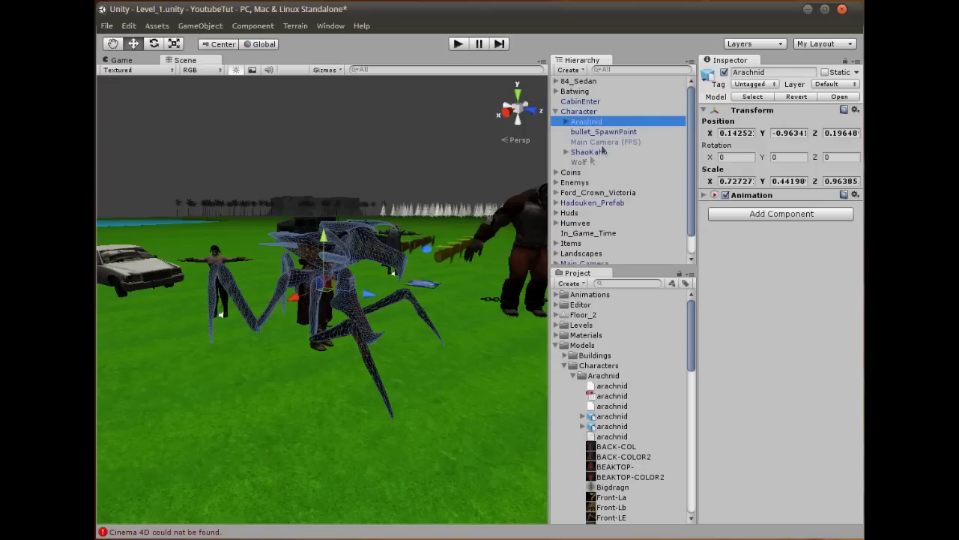
{"action": "left_click", "coordinate": [724, 72]}
Compare the components of the Wolf object with those of the Arachnid object.
{"action": "left_click", "coordinate": [589, 162]}
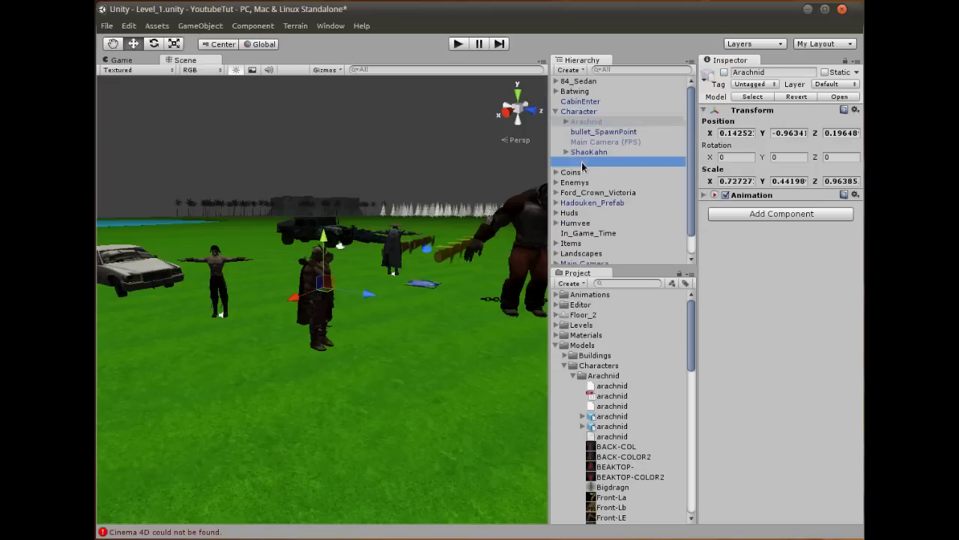
{"action": "scroll", "coordinate": [794, 216], "scroll_direction": "down", "scroll_amount": 3}
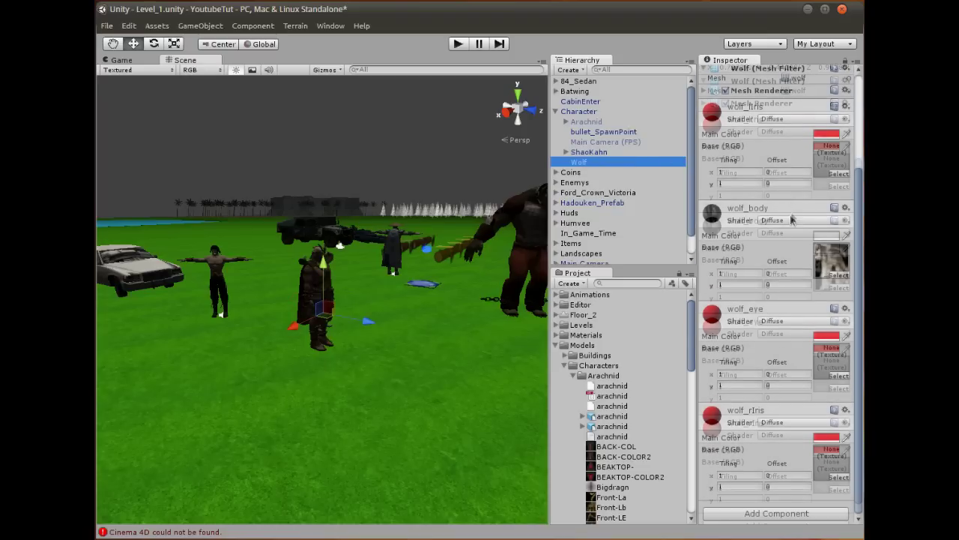
{"action": "scroll", "coordinate": [786, 222], "scroll_direction": "up", "scroll_amount": 3}
{"action": "left_click", "coordinate": [585, 122]}
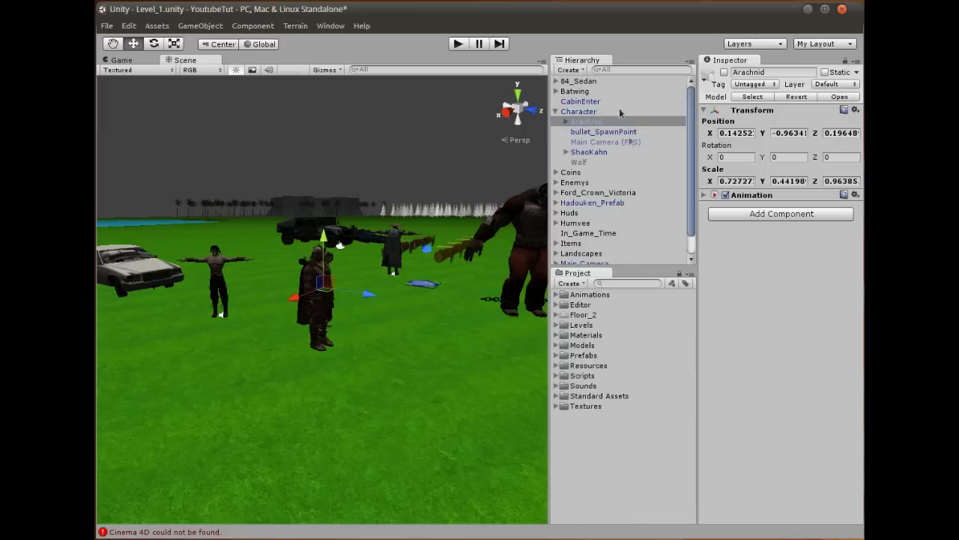
Open the Transforming_GUI script attached to the Character object in Notepad++.
{"action": "left_click", "coordinate": [591, 114]}
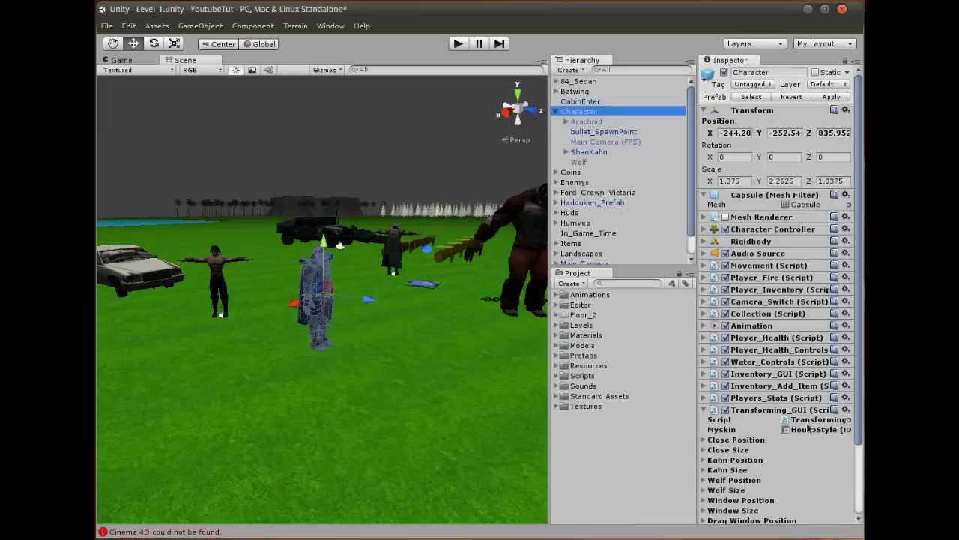
{"action": "left_click", "coordinate": [816, 420]}
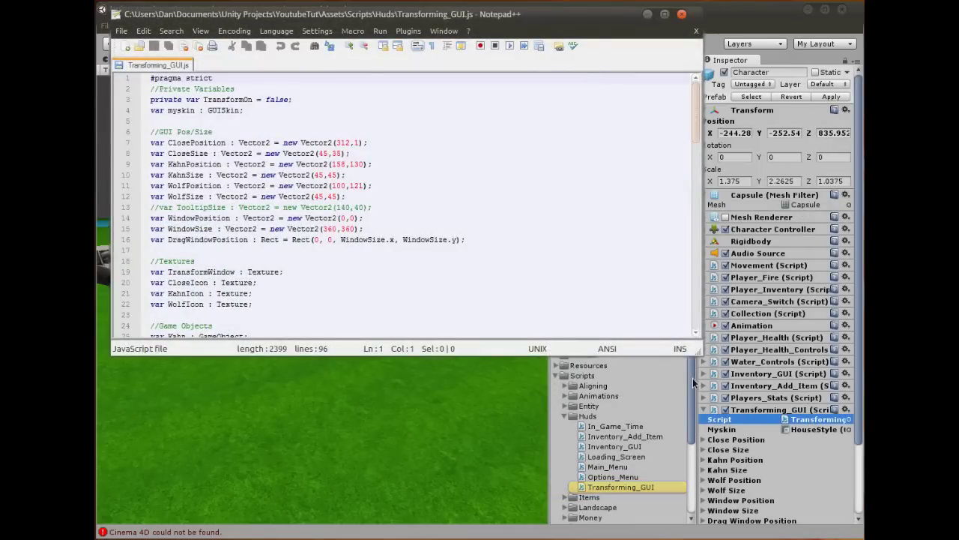
Look at the Cinema 4D error in the console, then collapse the Arachnid, Characters and Models folders in the project assets.
{"action": "left_click", "coordinate": [179, 530]}
{"action": "left_click", "coordinate": [179, 532]}
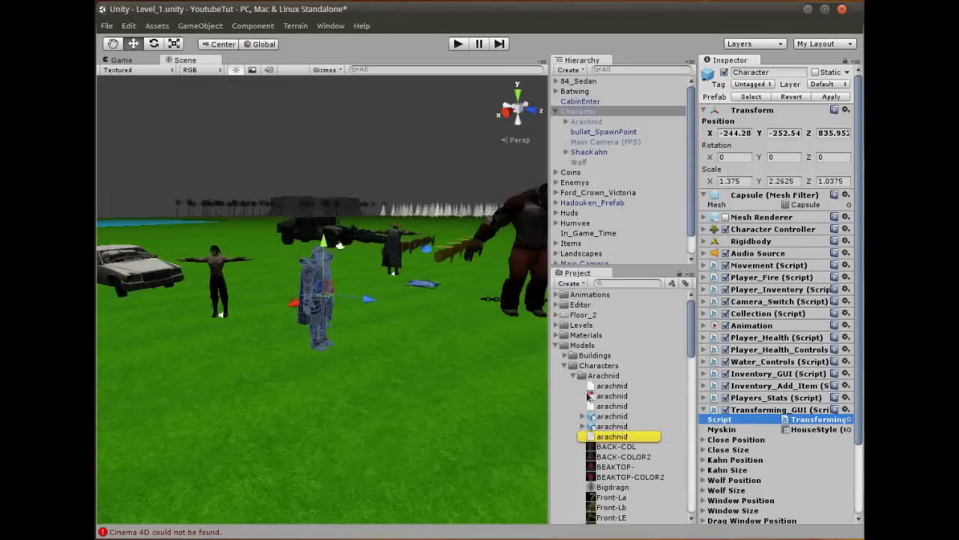
{"action": "left_click", "coordinate": [600, 395]}
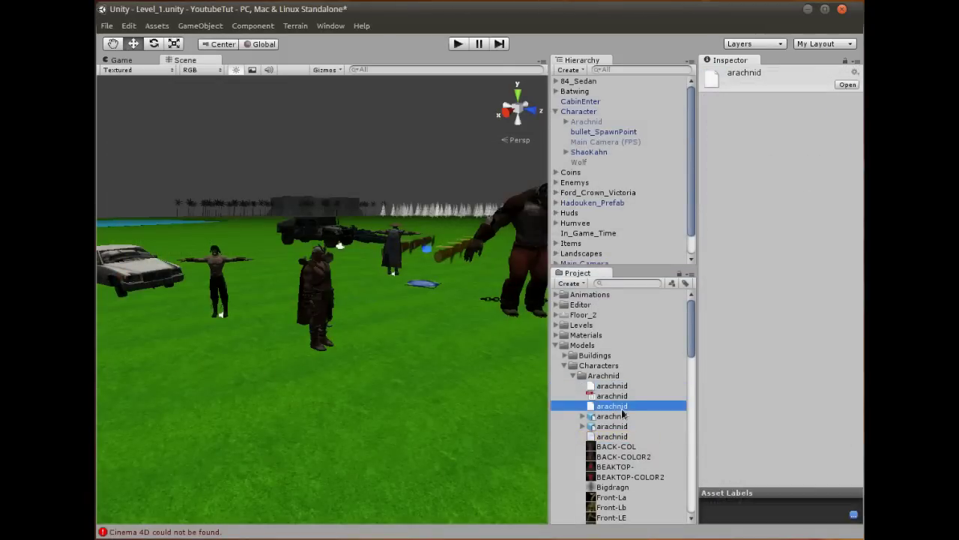
{"action": "left_click", "coordinate": [573, 375]}
{"action": "left_click", "coordinate": [565, 365]}
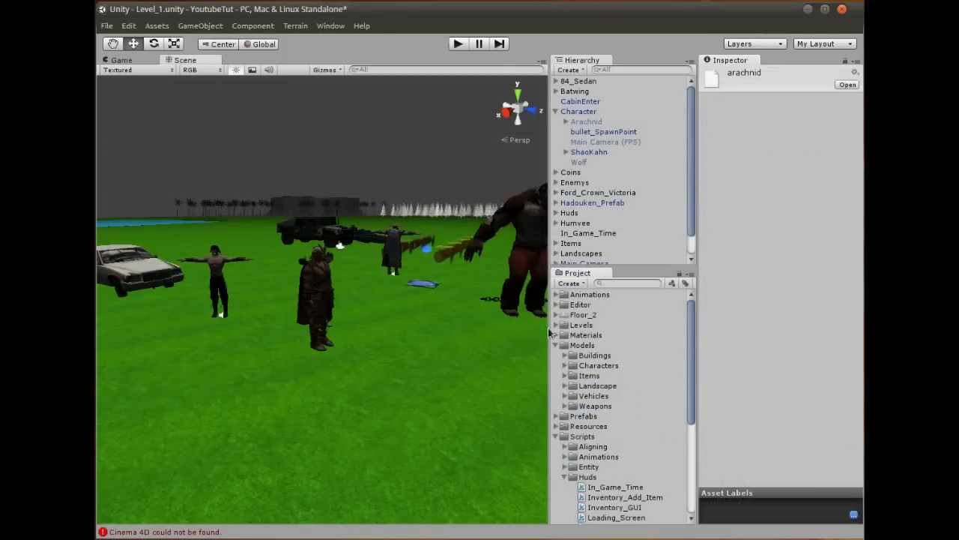
{"action": "left_click", "coordinate": [555, 345]}
Switch to Notepad++, enlarge its window, declare "var ArachnidIcon : Texture;" below WolfIcon in the Textures section, and save the script.
{"action": "key", "text": "alt+Tab"}
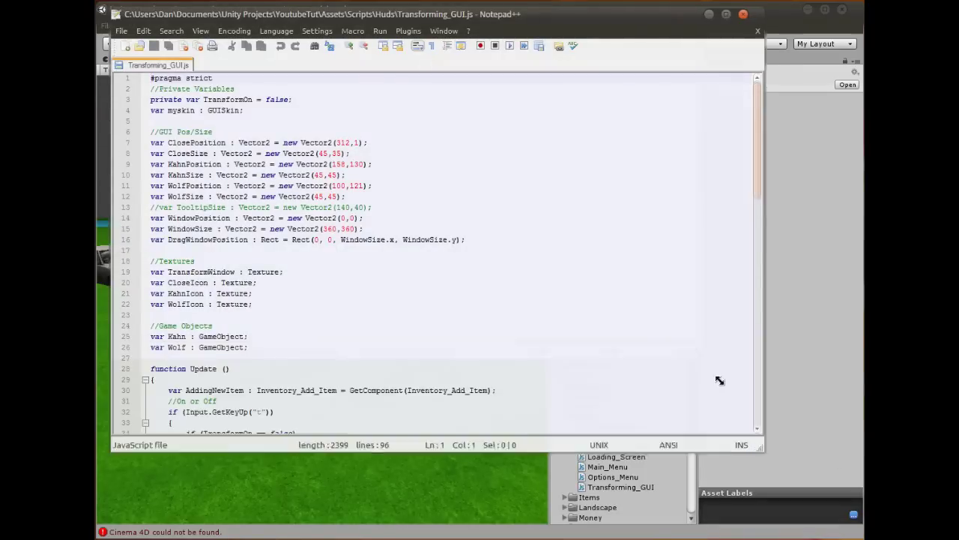
{"action": "left_click_drag", "start_coordinate": [699, 350], "coordinate": [783, 487]}
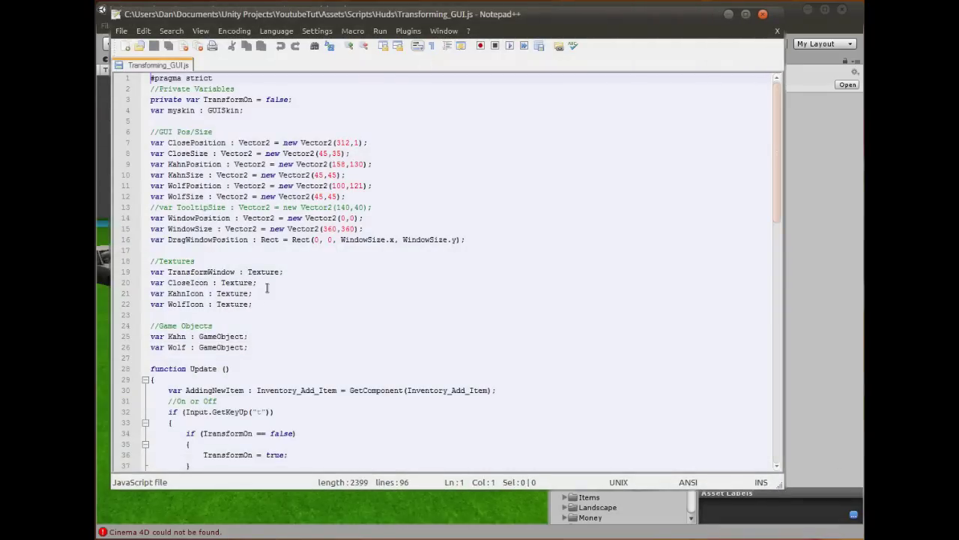
{"action": "left_click", "coordinate": [315, 293]}
{"action": "key", "text": "Down"}
{"action": "key", "text": "Return"}
{"action": "type", "text": "var"}
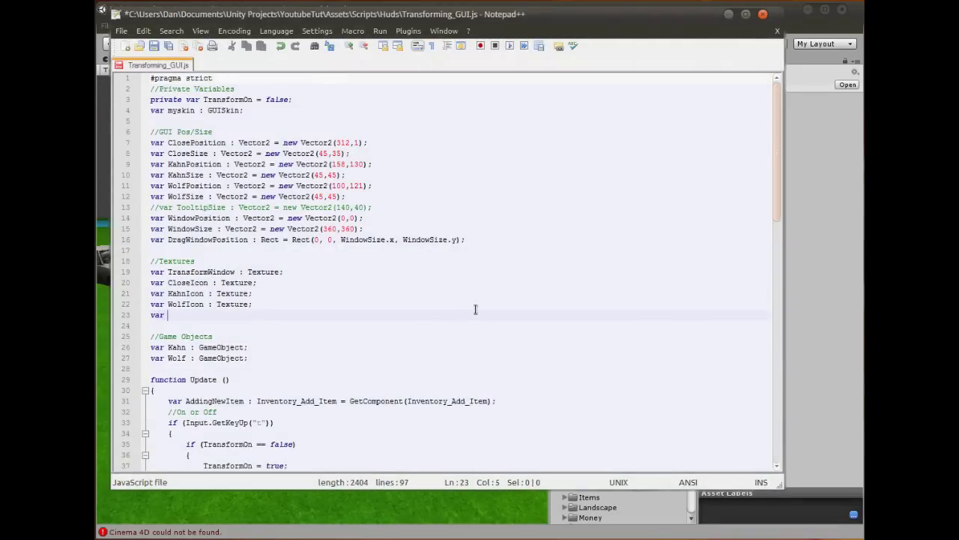
{"action": "type", "text": " Arachnid"}
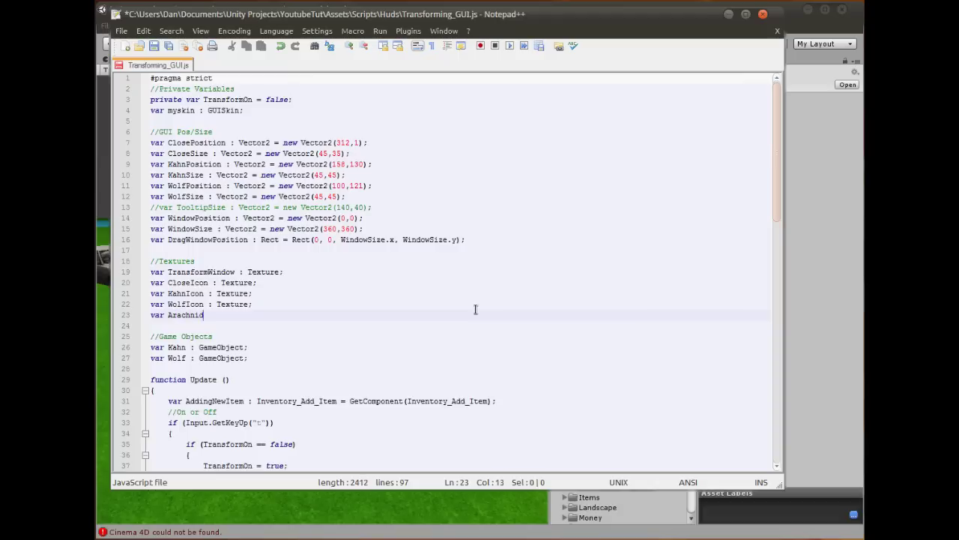
{"action": "type", "text": "Icon : Texture;"}
{"action": "key", "text": "ctrl+s"}
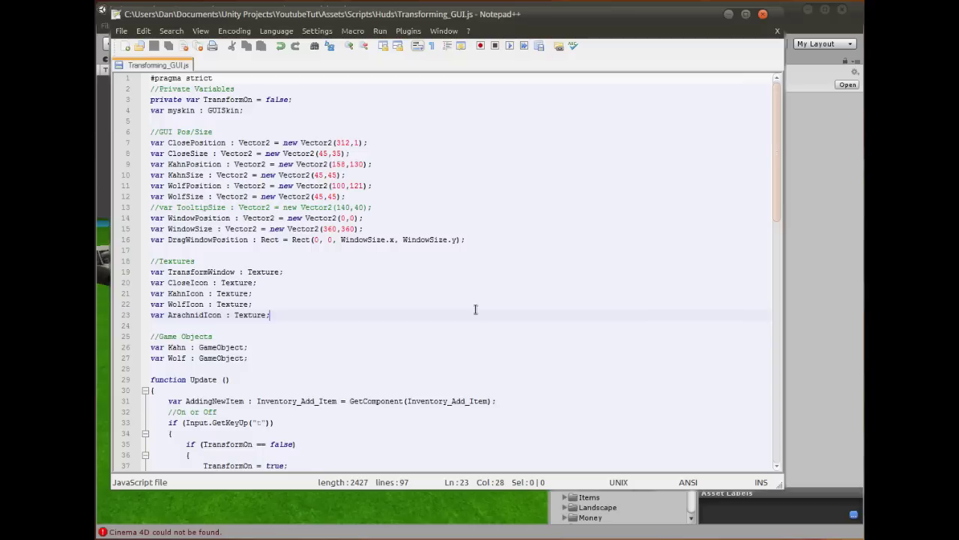
Declare "var Arachnid : GameObject;" below the Wolf variable in the Game Objects section and save the script.
{"action": "left_click", "coordinate": [278, 355]}
{"action": "key", "text": "Return"}
{"action": "type", "text": "var "}
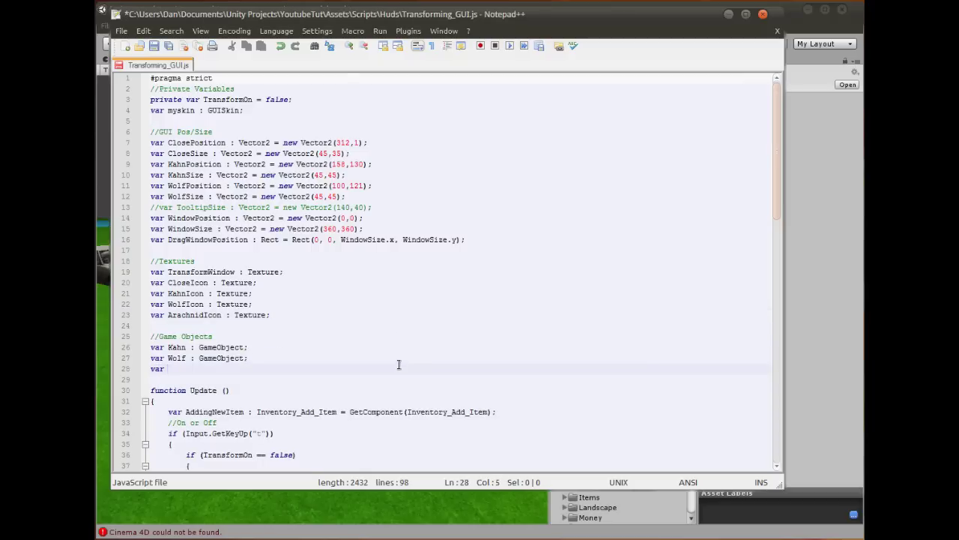
{"action": "type", "text": "Arachnid :"}
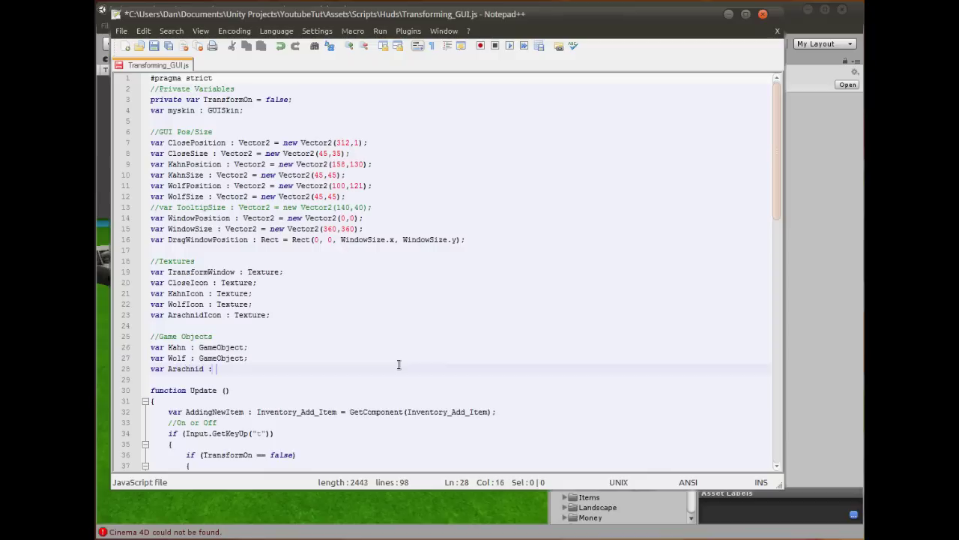
{"action": "type", "text": " GameObject;"}
{"action": "key", "text": "ctrl+s"}
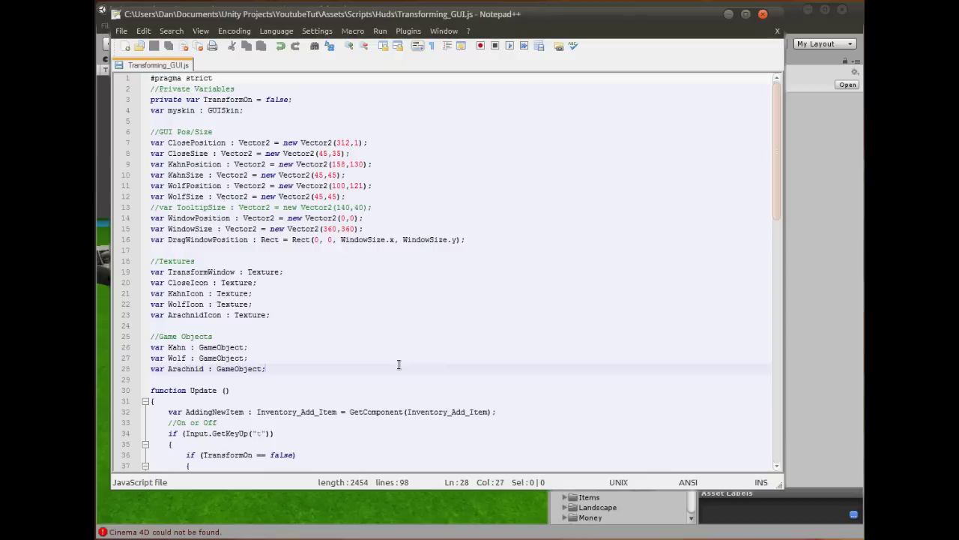
Duplicate the WolfPosition and WolfSize declarations below the originals and rename the copies ArachnidPosition and ArachnidSize.
{"action": "left_click_drag", "start_coordinate": [381, 196], "coordinate": [392, 177]}
{"action": "left_click", "coordinate": [378, 194]}
{"action": "type", "text": "var WolfPosition : Vector2 = new Vector2(100,121); var WolfSize : Vector2 = new Vector2(45,45);"}
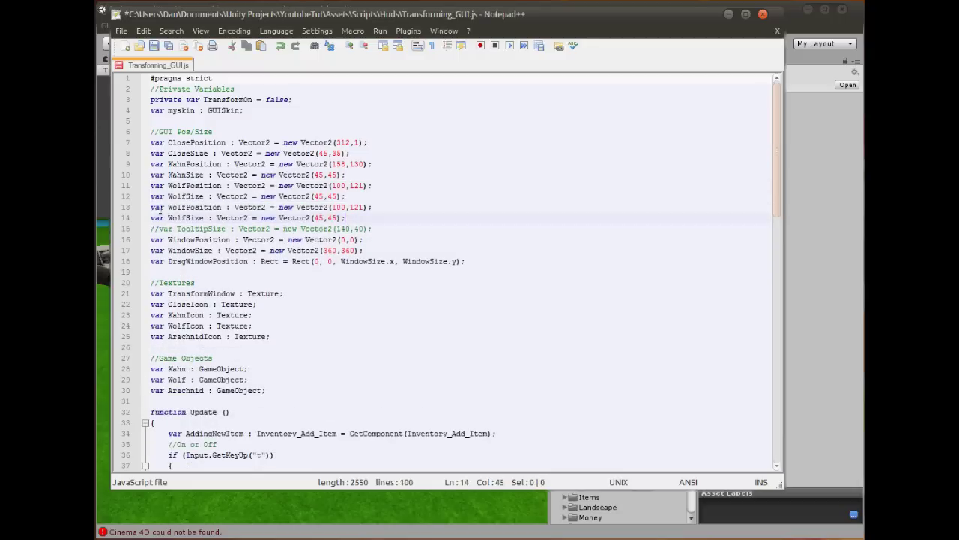
{"action": "left_click_drag", "start_coordinate": [186, 207], "coordinate": [168, 206]}
{"action": "type", "text": "Arc"}
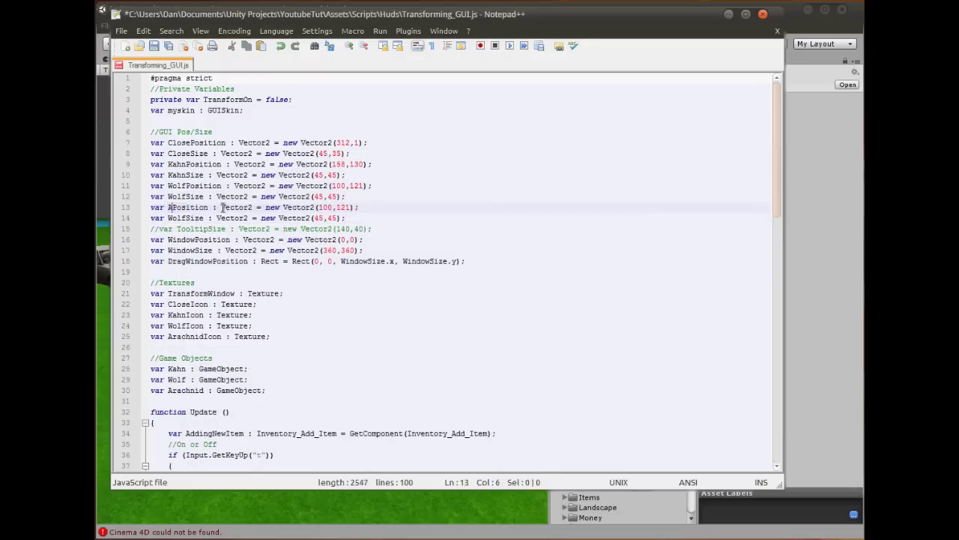
{"action": "type", "text": "chnid"}
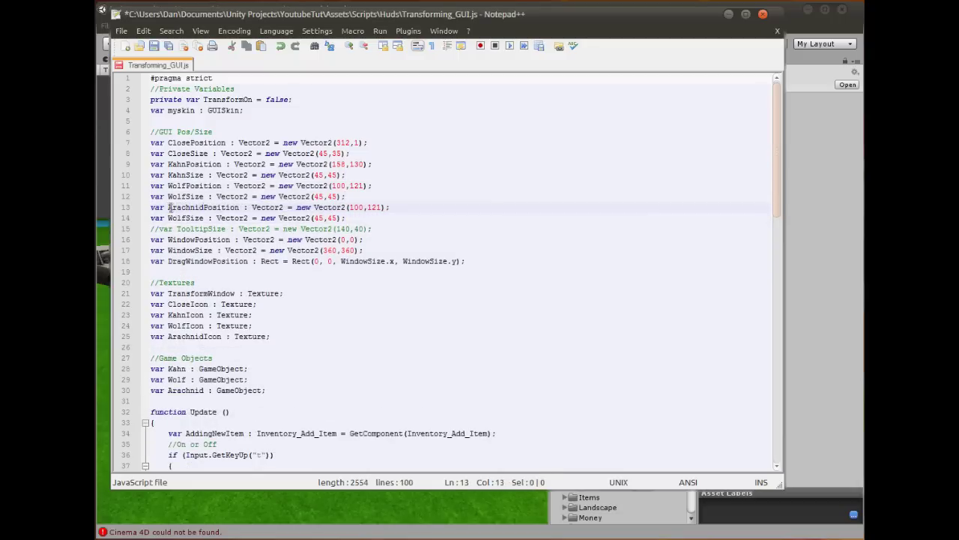
{"action": "left_click_drag", "start_coordinate": [187, 219], "coordinate": [167, 218]}
{"action": "type", "text": "Arachnid"}
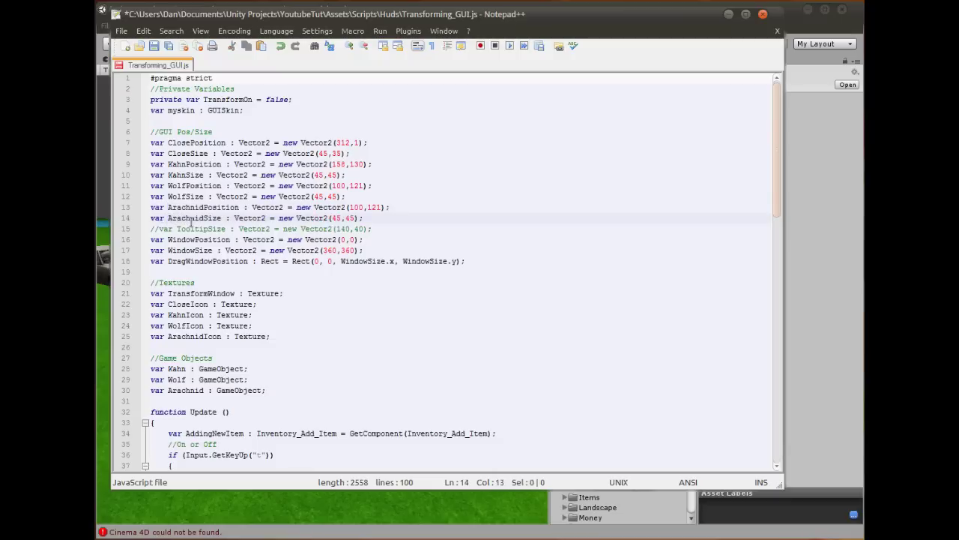
Set the ArachnidPosition vector to (216,121).
{"action": "double_click", "coordinate": [356, 207]}
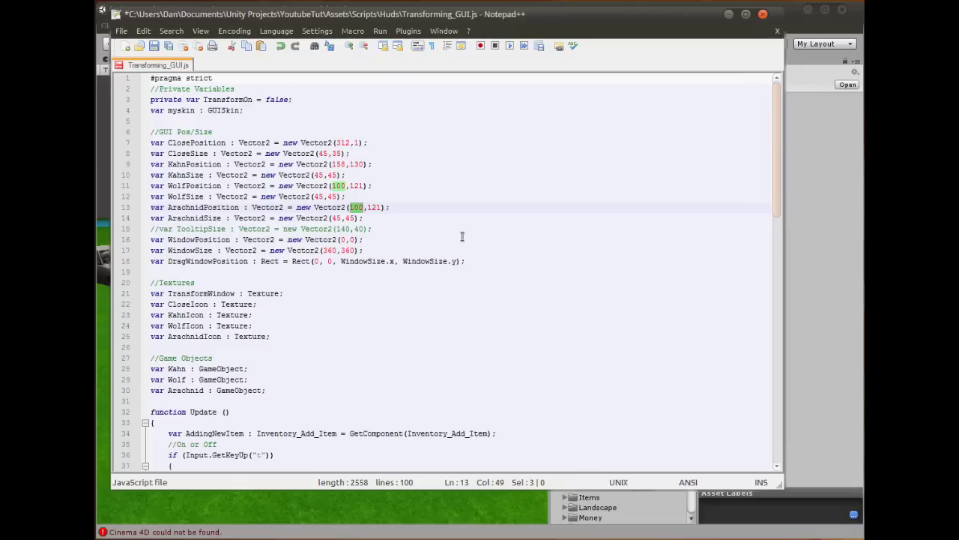
{"action": "type", "text": "12"}
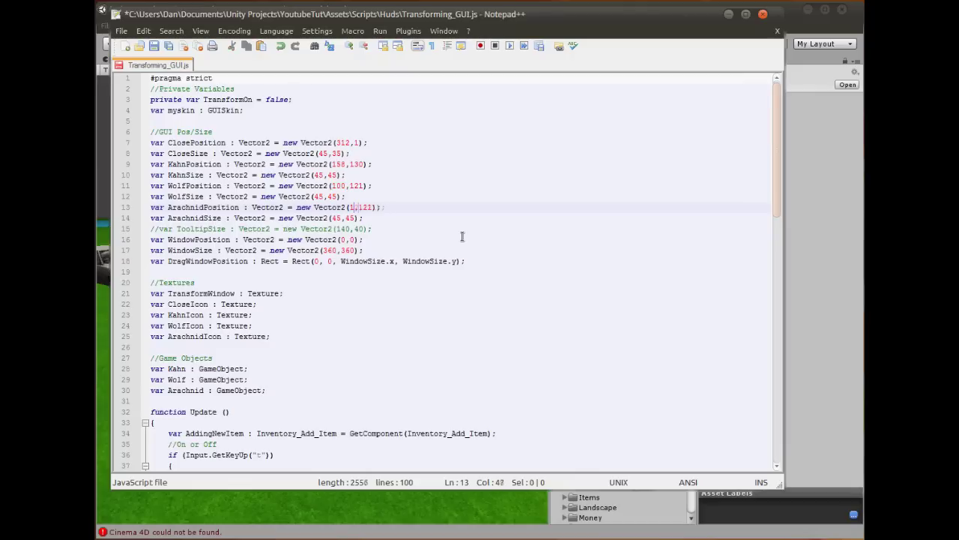
{"action": "type", "text": "6"}
{"action": "key", "text": "Right"}
{"action": "left_click", "coordinate": [341, 216]}
{"action": "left_click_drag", "start_coordinate": [364, 218], "coordinate": [147, 207]}
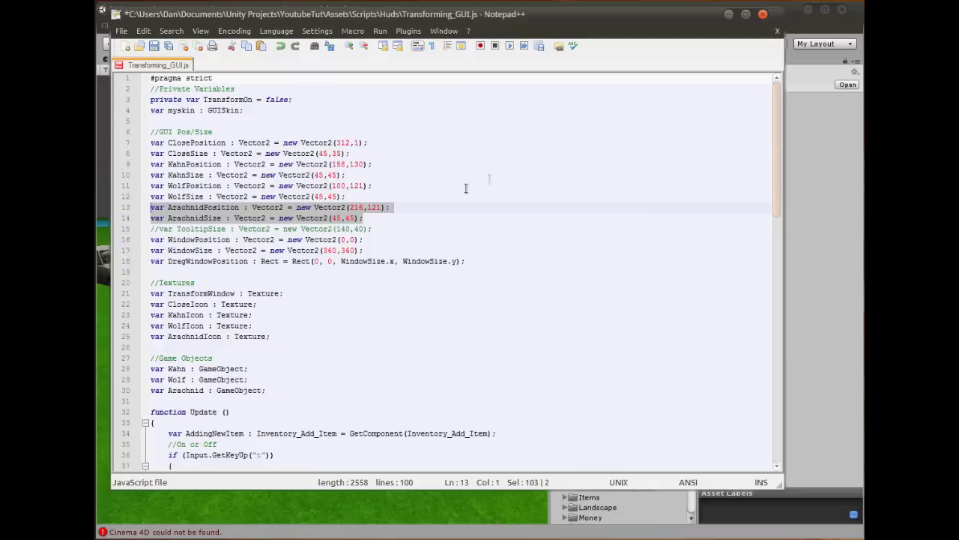
{"action": "left_click", "coordinate": [408, 197]}
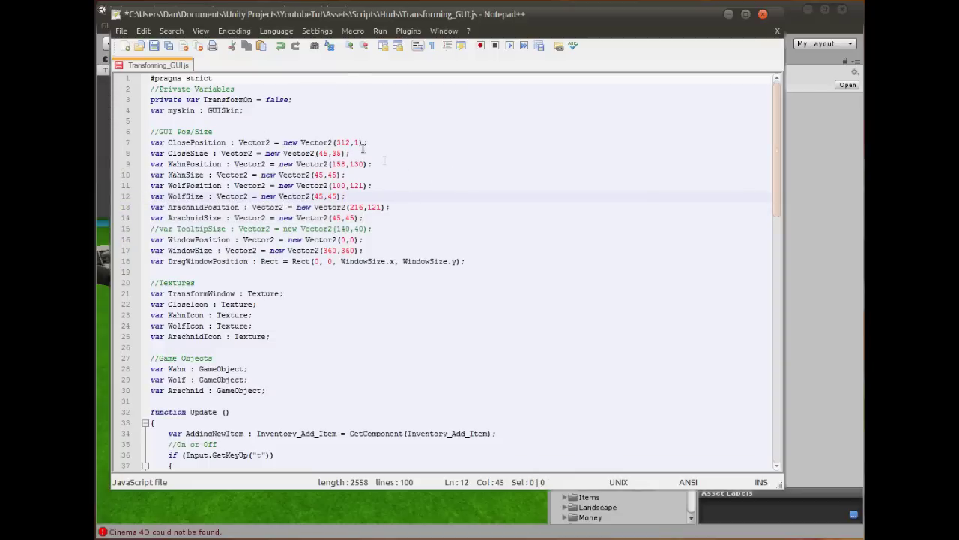
Copy the complete Wolf Button block in DoMyWindow and insert the duplicate directly below it.
{"action": "scroll", "coordinate": [442, 301], "scroll_direction": "down", "scroll_amount": 19}
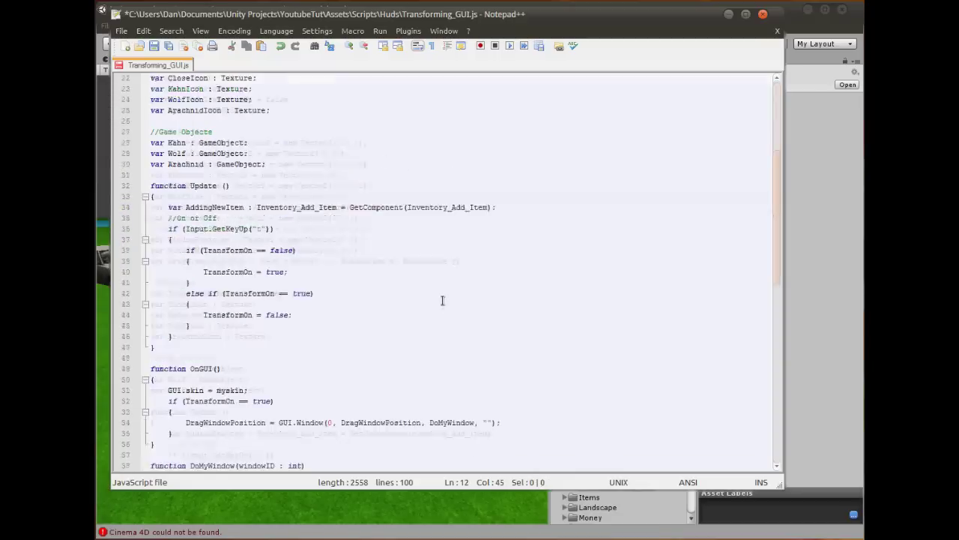
{"action": "scroll", "coordinate": [439, 307], "scroll_direction": "down", "scroll_amount": 3}
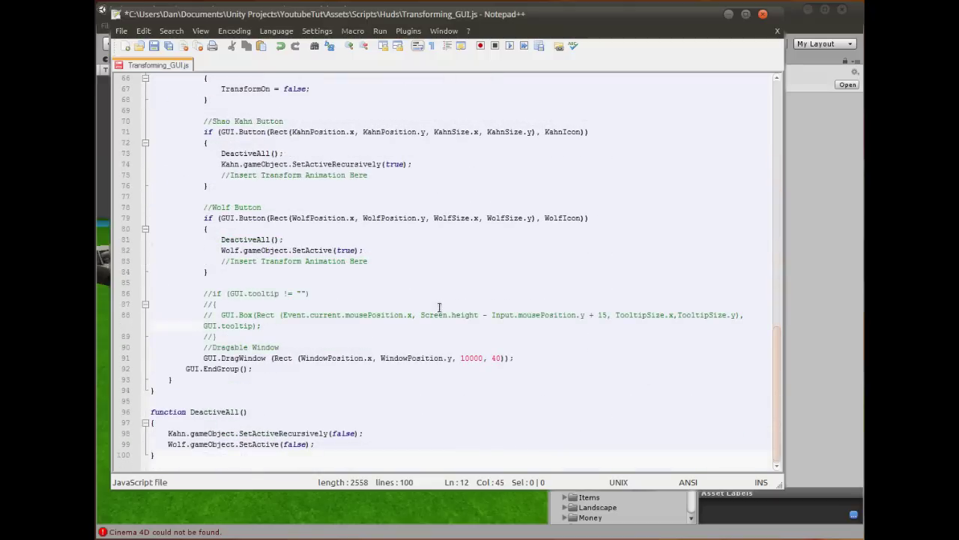
{"action": "scroll", "coordinate": [440, 307], "scroll_direction": "up", "scroll_amount": 3}
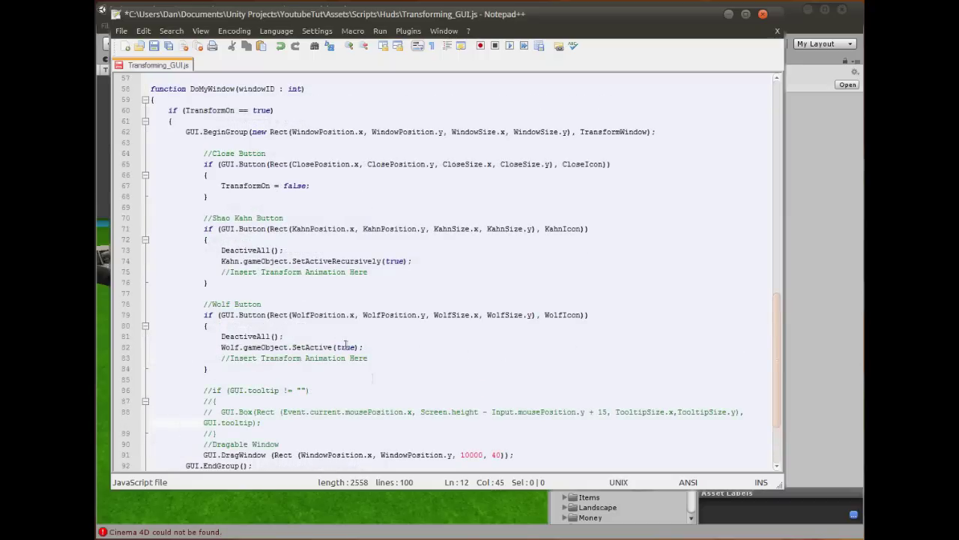
{"action": "left_click_drag", "start_coordinate": [260, 244], "coordinate": [274, 268]}
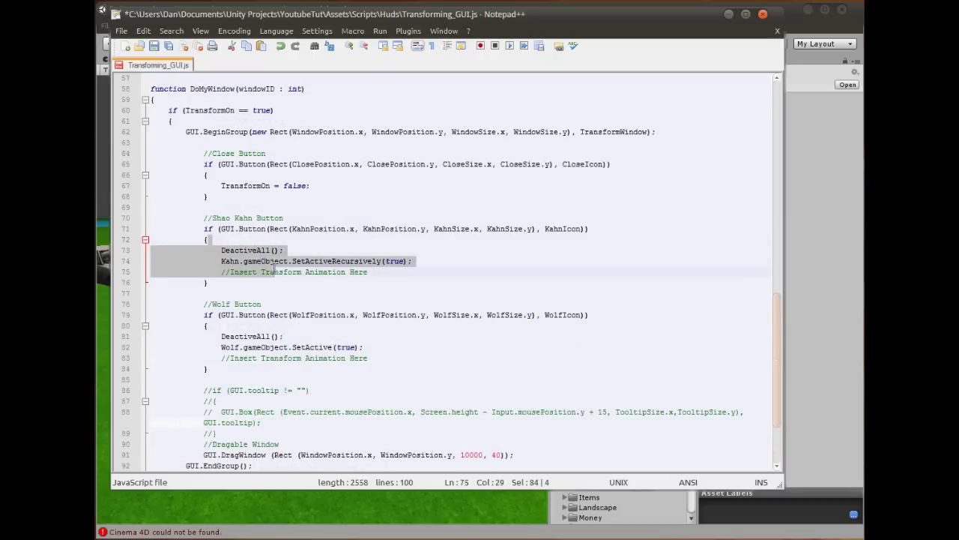
{"action": "left_click_drag", "start_coordinate": [225, 369], "coordinate": [264, 283]}
{"action": "key", "text": "ctrl+c"}
{"action": "left_click", "coordinate": [225, 369]}
{"action": "key", "text": "ctrl+v"}
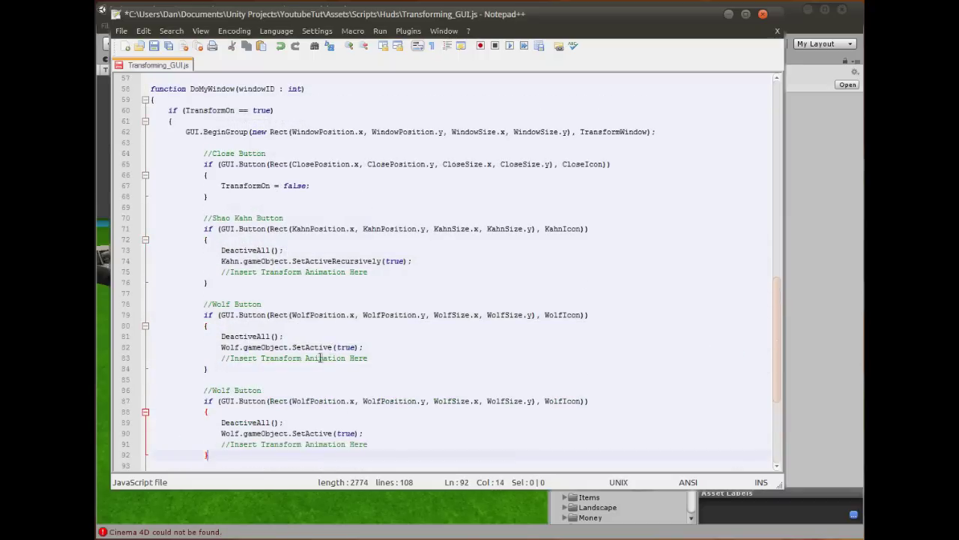
Change the comment above the duplicated button block to "//Arachnid Button".
{"action": "scroll", "coordinate": [230, 340], "scroll_direction": "down", "scroll_amount": 2}
{"action": "double_click", "coordinate": [222, 326]}
{"action": "type", "text": "Are"}
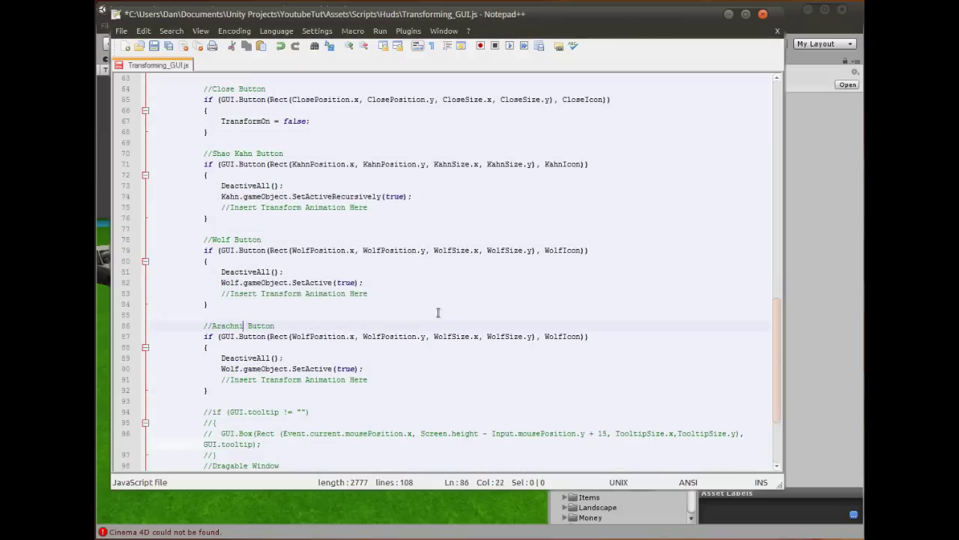
{"action": "type", "text": "d"}
{"action": "left_click_drag", "start_coordinate": [308, 337], "coordinate": [291, 337]}
{"action": "key", "text": "ctrl+v"}
{"action": "key", "text": "ctrl+z"}
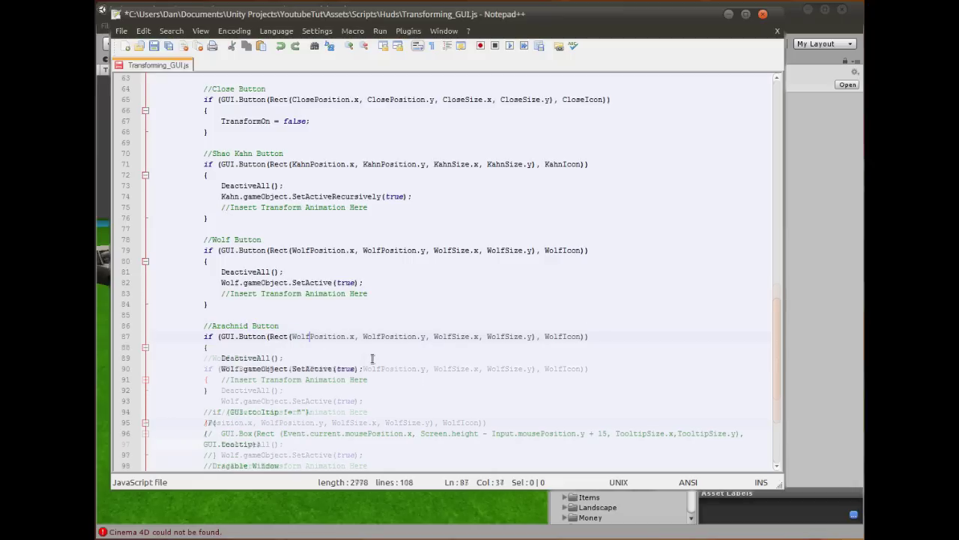
Copy the word Arachnid from the ArachnidPosition declaration in the GUI Pos/Size section.
{"action": "scroll", "coordinate": [251, 289], "scroll_direction": "up", "scroll_amount": 19}
{"action": "scroll", "coordinate": [247, 263], "scroll_direction": "up", "scroll_amount": 2}
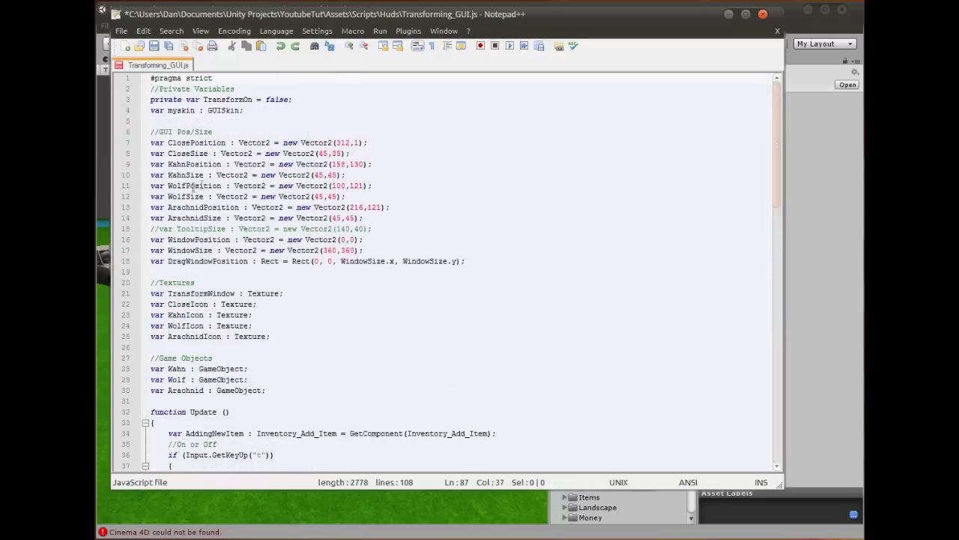
{"action": "left_click", "coordinate": [184, 208]}
{"action": "left_click_drag", "start_coordinate": [208, 207], "coordinate": [168, 208]}
{"action": "left_click", "coordinate": [198, 208]}
{"action": "scroll", "coordinate": [201, 264], "scroll_direction": "down", "scroll_amount": 17}
{"action": "scroll", "coordinate": [200, 264], "scroll_direction": "down", "scroll_amount": 7}
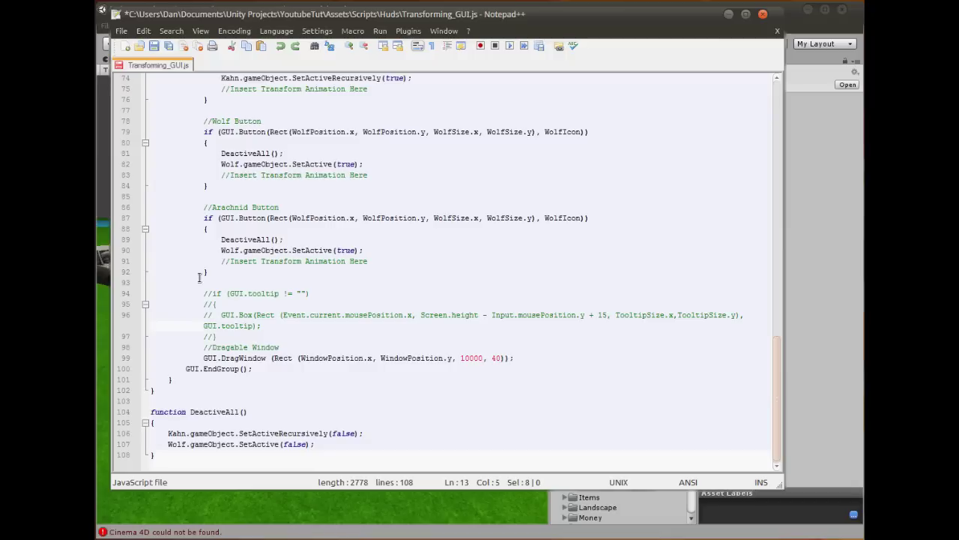
Replace Wolf with Arachnid in the position, size and icon arguments of the Arachnid button's GUI.Button call.
{"action": "scroll", "coordinate": [300, 315], "scroll_direction": "up", "scroll_amount": 4}
{"action": "left_click", "coordinate": [309, 346]}
{"action": "left_click_drag", "start_coordinate": [310, 347], "coordinate": [291, 347]}
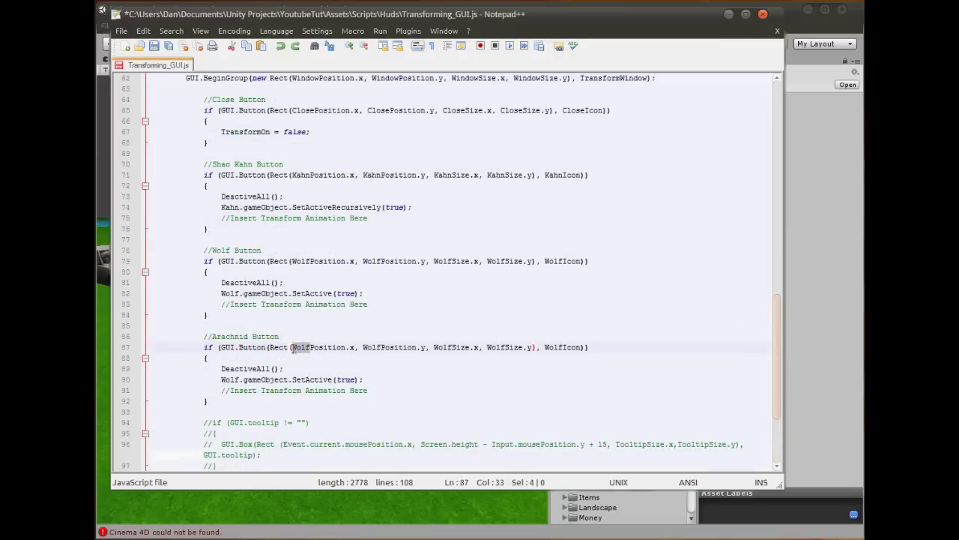
{"action": "key", "text": "ctrl+v"}
{"action": "left_click_drag", "start_coordinate": [403, 348], "coordinate": [380, 348]}
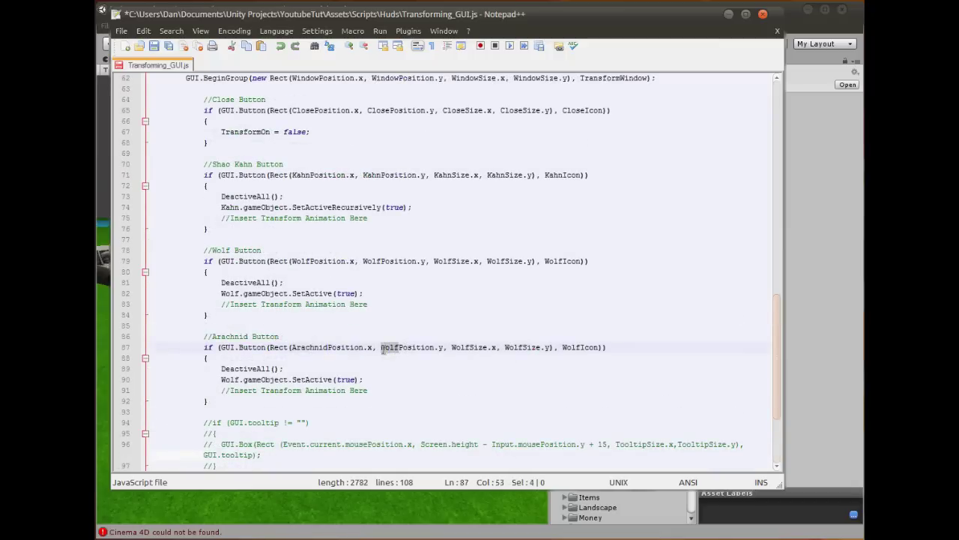
{"action": "key", "text": "ctrl+v"}
{"action": "left_click_drag", "start_coordinate": [488, 348], "coordinate": [470, 348]}
{"action": "key", "text": "ctrl+v"}
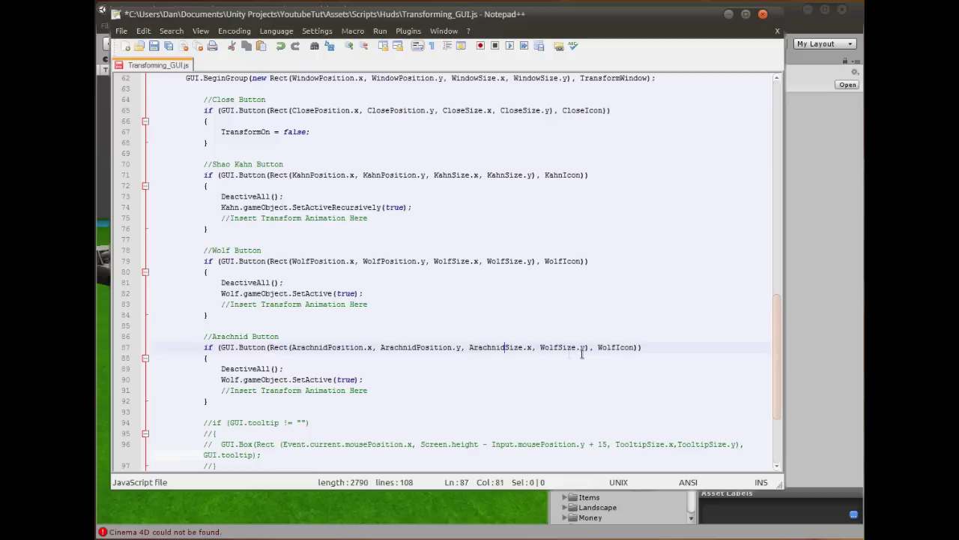
{"action": "left_click_drag", "start_coordinate": [559, 348], "coordinate": [540, 347]}
{"action": "key", "text": "ctrl+v"}
{"action": "left_click_drag", "start_coordinate": [635, 347], "coordinate": [616, 347]}
{"action": "key", "text": "ctrl+v"}
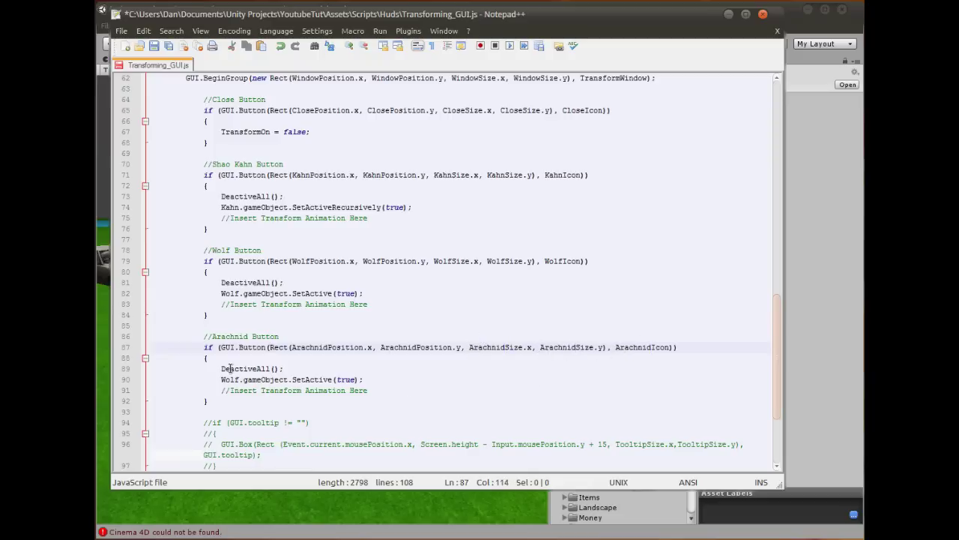
Make the Arachnid button's block activate Arachnid.gameObject instead of Wolf.gameObject and save the script.
{"action": "left_click_drag", "start_coordinate": [242, 379], "coordinate": [221, 379]}
{"action": "key", "text": "ctrl+v"}
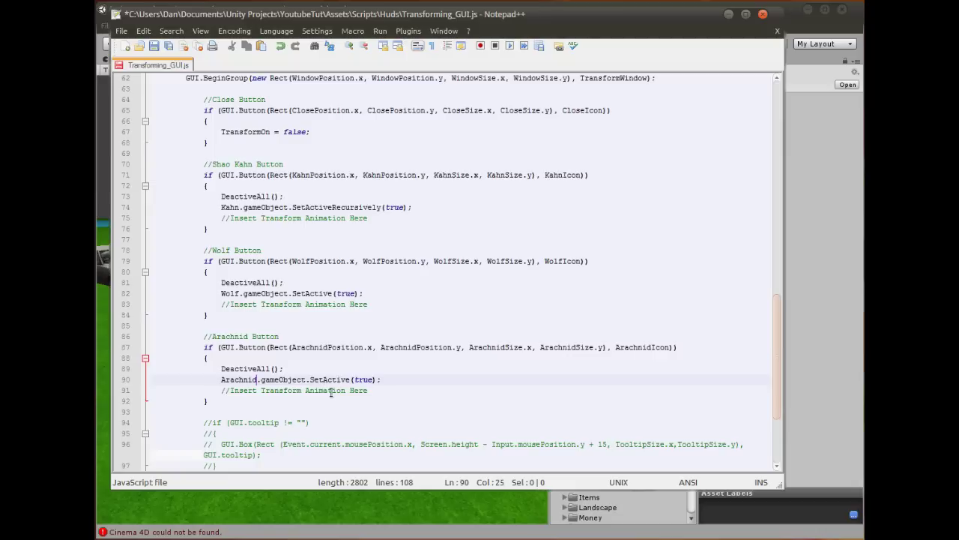
{"action": "left_click", "coordinate": [380, 347]}
{"action": "key", "text": "ctrl+s"}
In the DeactiveAll function, duplicate the Wolf.gameObject.SetActive(false) line, change the copy to Arachnid, and save the script.
{"action": "scroll", "coordinate": [366, 362], "scroll_direction": "down", "scroll_amount": 1}
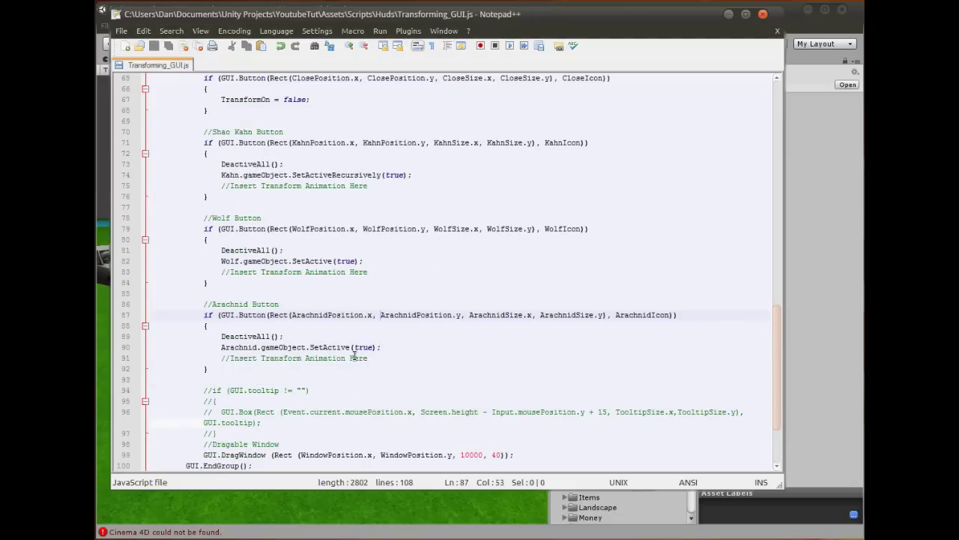
{"action": "scroll", "coordinate": [356, 356], "scroll_direction": "down", "scroll_amount": 3}
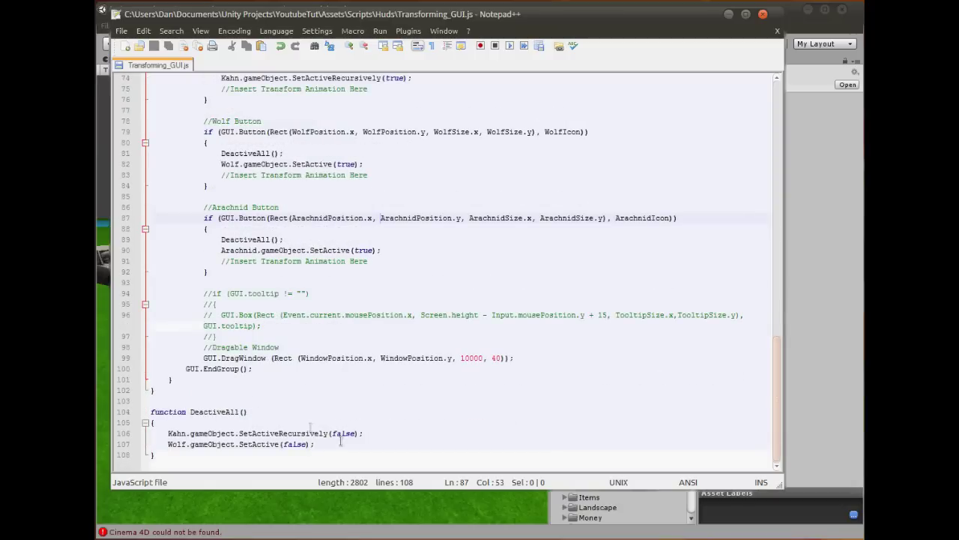
{"action": "left_click_drag", "start_coordinate": [338, 443], "coordinate": [153, 433]}
{"action": "left_click", "coordinate": [367, 444]}
{"action": "key", "text": "ctrl+d"}
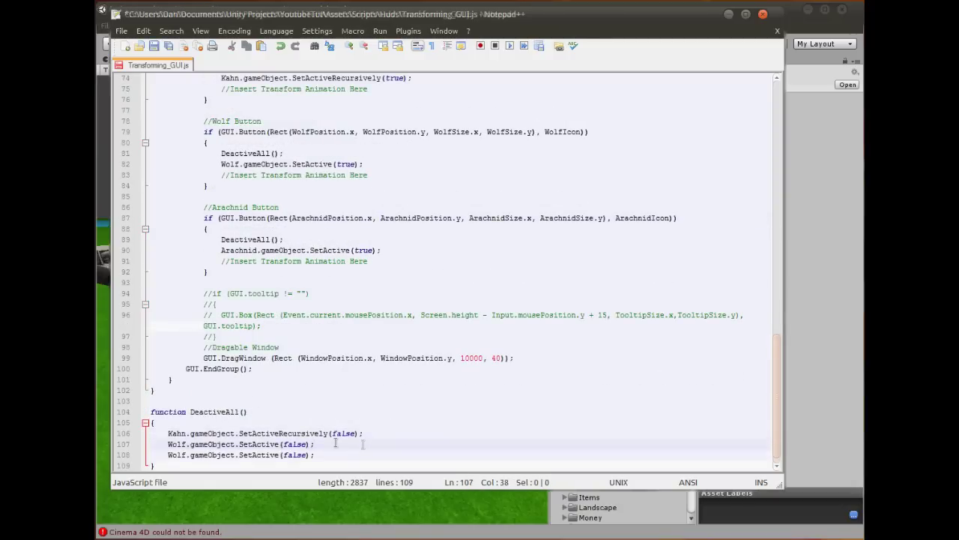
{"action": "double_click", "coordinate": [178, 455]}
{"action": "type", "text": "Arachnid"}
{"action": "left_click", "coordinate": [368, 405]}
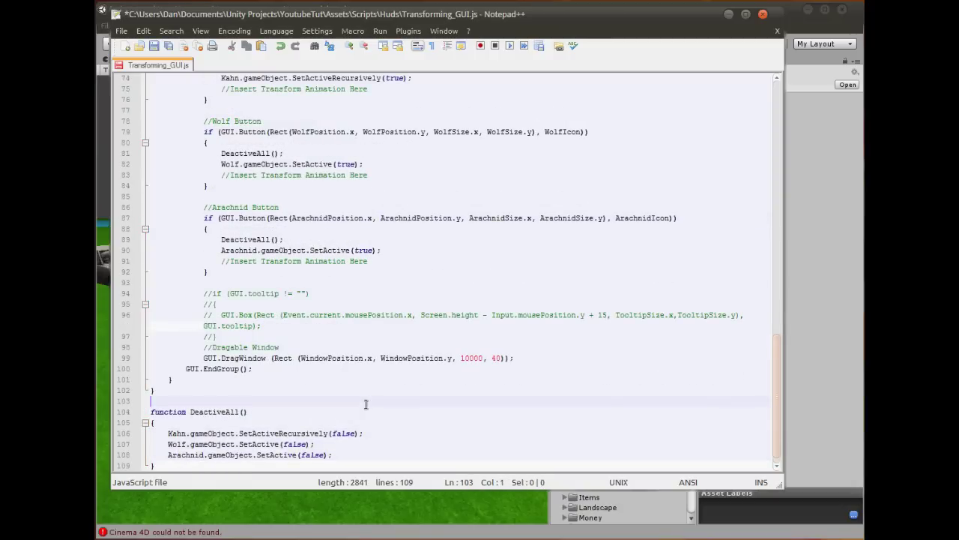
{"action": "key", "text": "ctrl+s"}
{"action": "scroll", "coordinate": [230, 429], "scroll_direction": "up", "scroll_amount": 4}
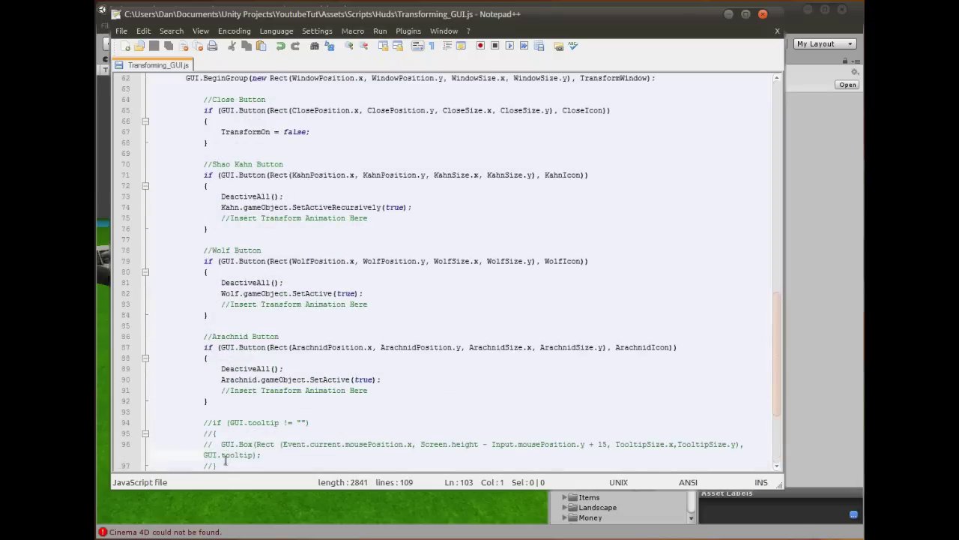
{"action": "left_click_drag", "start_coordinate": [218, 347], "coordinate": [576, 348]}
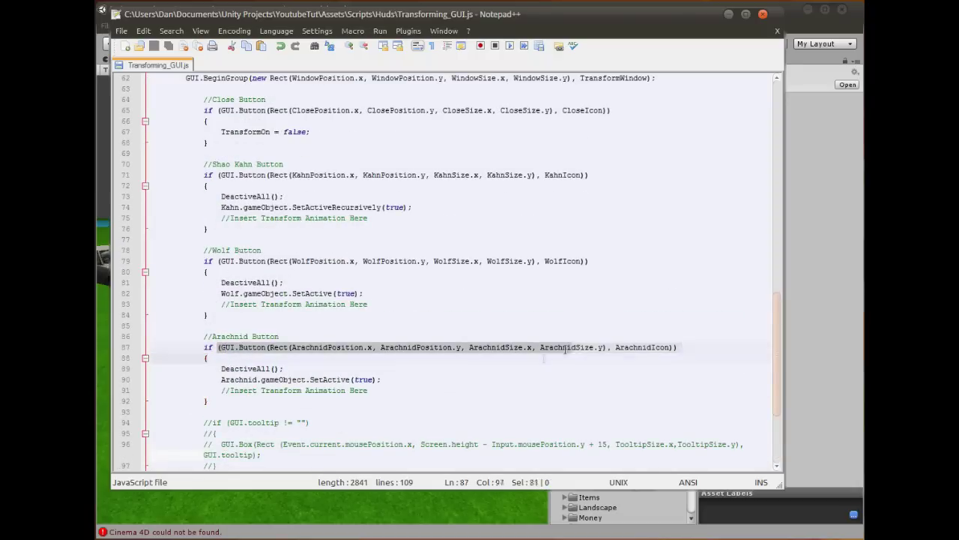
{"action": "left_click_drag", "start_coordinate": [221, 371], "coordinate": [394, 374]}
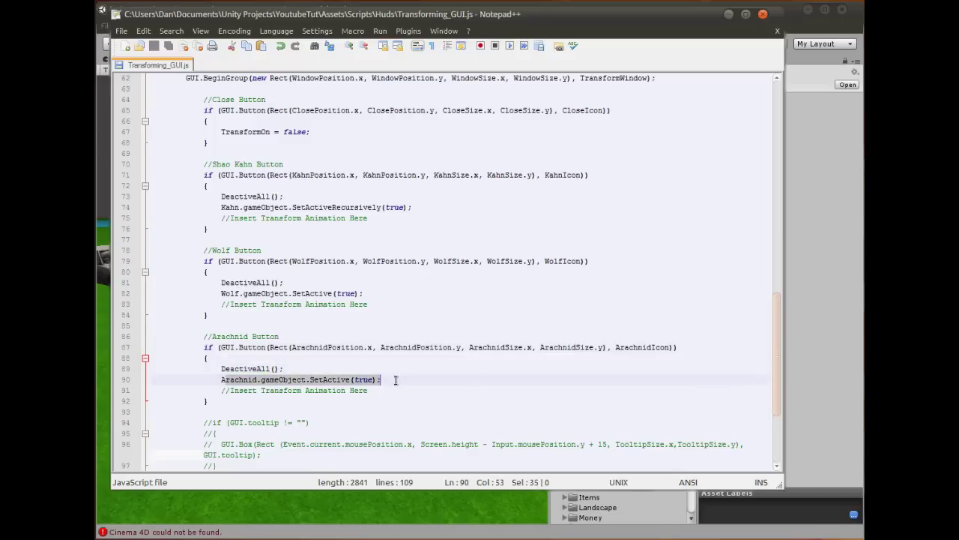
Switch to Unity and select the Character object to show the Arachnid variables of its Transforming_GUI script.
{"action": "left_click", "coordinate": [802, 319]}
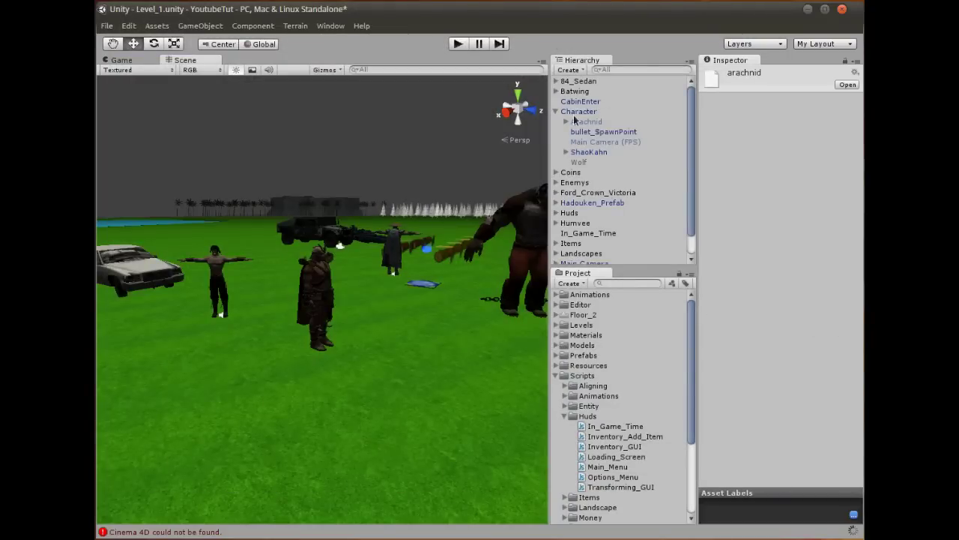
{"action": "left_click", "coordinate": [578, 112]}
{"action": "key", "text": "Left"}
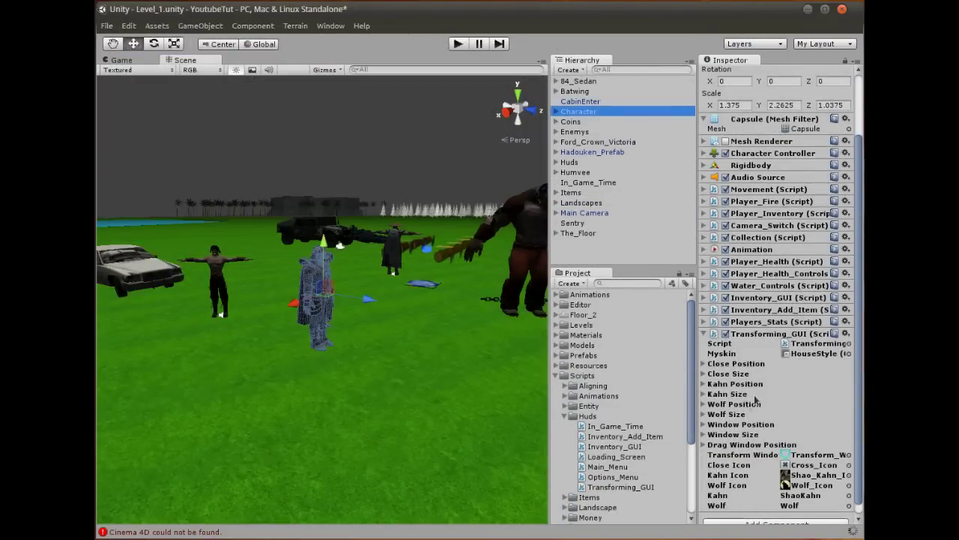
{"action": "scroll", "coordinate": [763, 341], "scroll_direction": "down", "scroll_amount": 1}
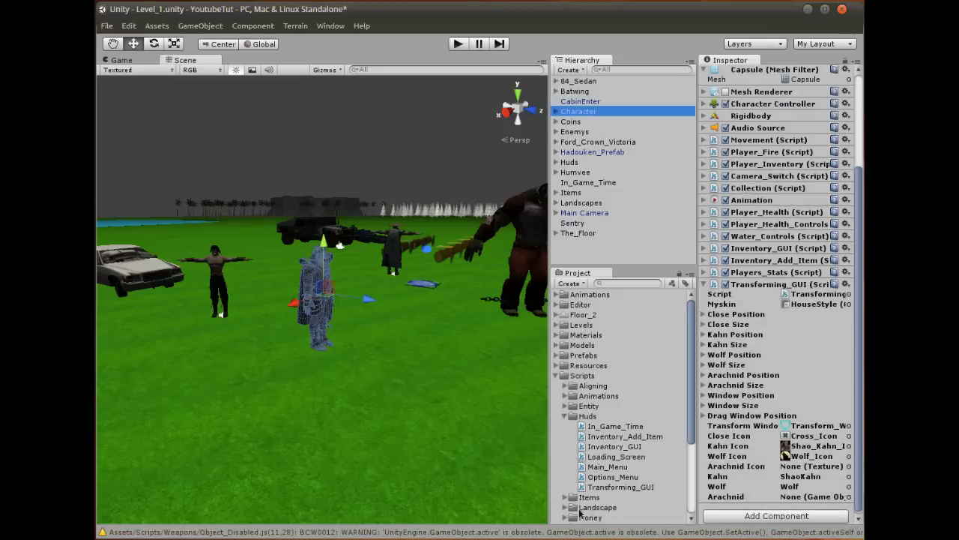
Look through the console messages for script errors and close the console.
{"action": "double_click", "coordinate": [593, 532]}
{"action": "scroll", "coordinate": [490, 412], "scroll_direction": "up", "scroll_amount": 4}
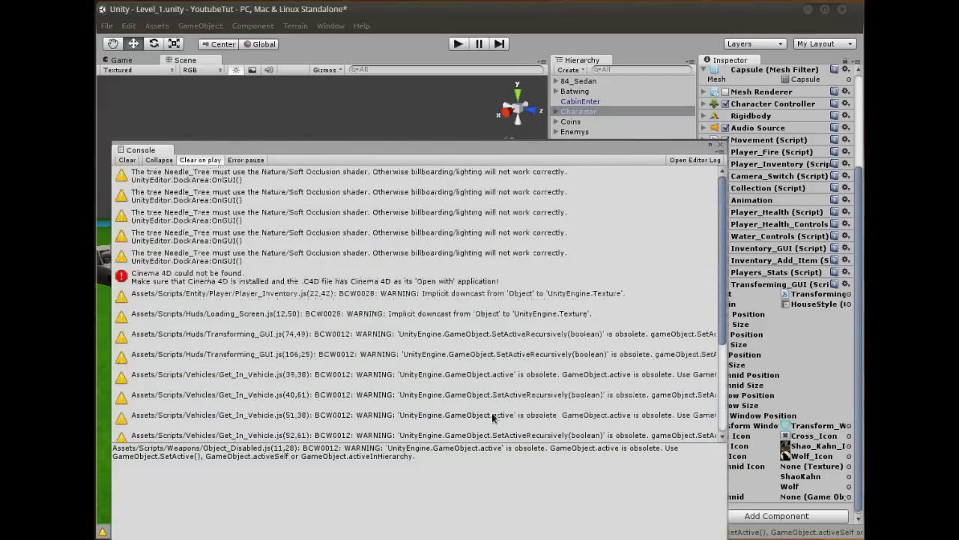
{"action": "scroll", "coordinate": [493, 416], "scroll_direction": "down", "scroll_amount": 4}
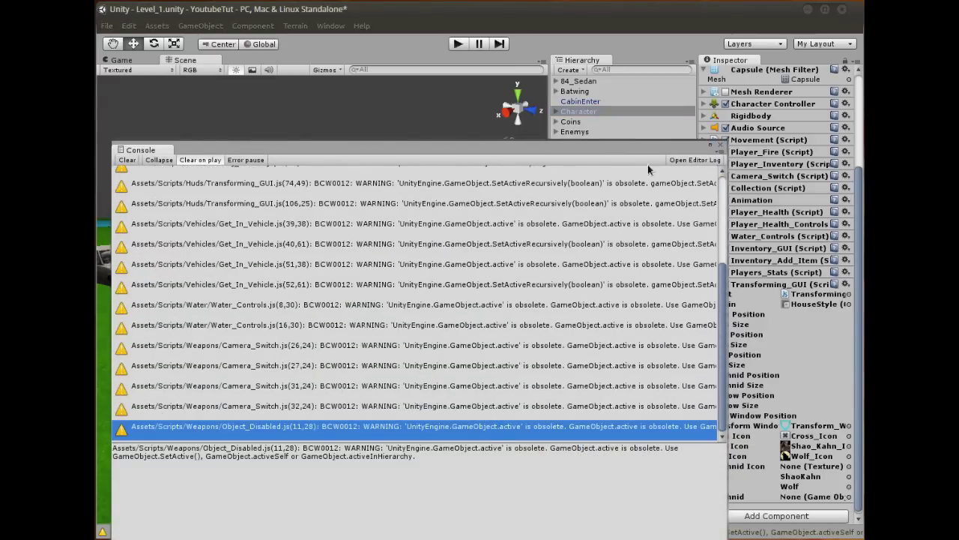
{"action": "left_click", "coordinate": [719, 146]}
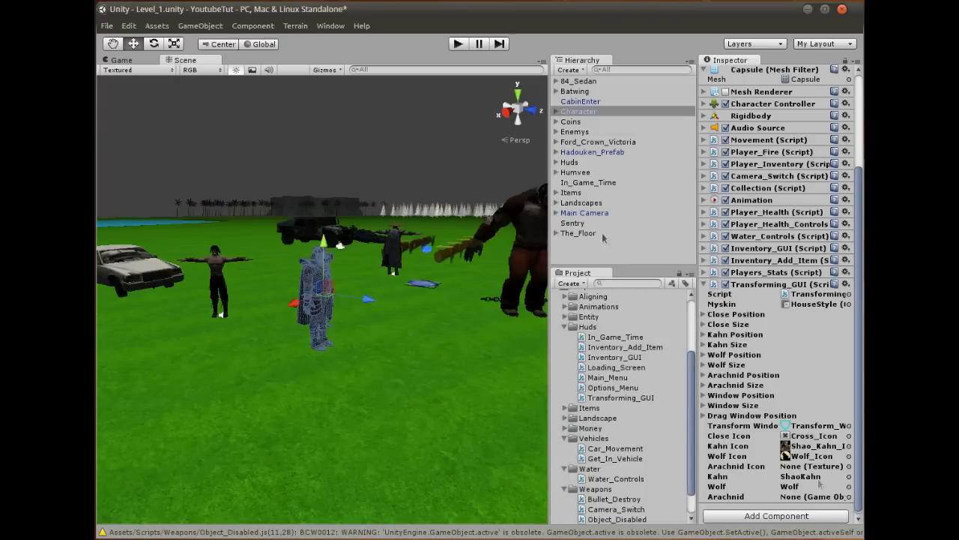
Assign the Character's Arachnid child object to the Arachnid variable of the Transforming_GUI script.
{"action": "left_click", "coordinate": [556, 111]}
{"action": "left_click_drag", "start_coordinate": [589, 122], "coordinate": [805, 498]}
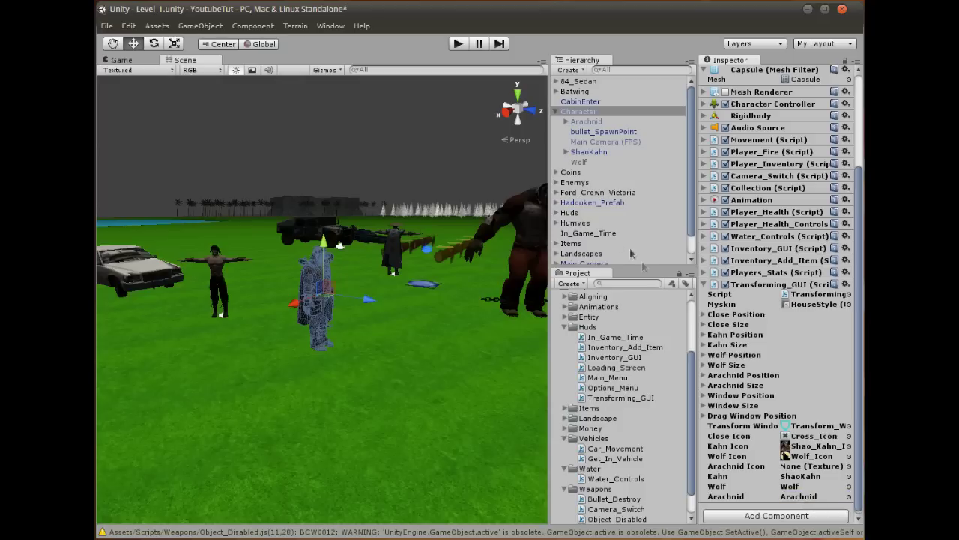
Assign the Arachnid_Icon texture from Textures > H.U.D > Transform to the script's Arachnid Icon variable.
{"action": "left_click", "coordinate": [565, 327]}
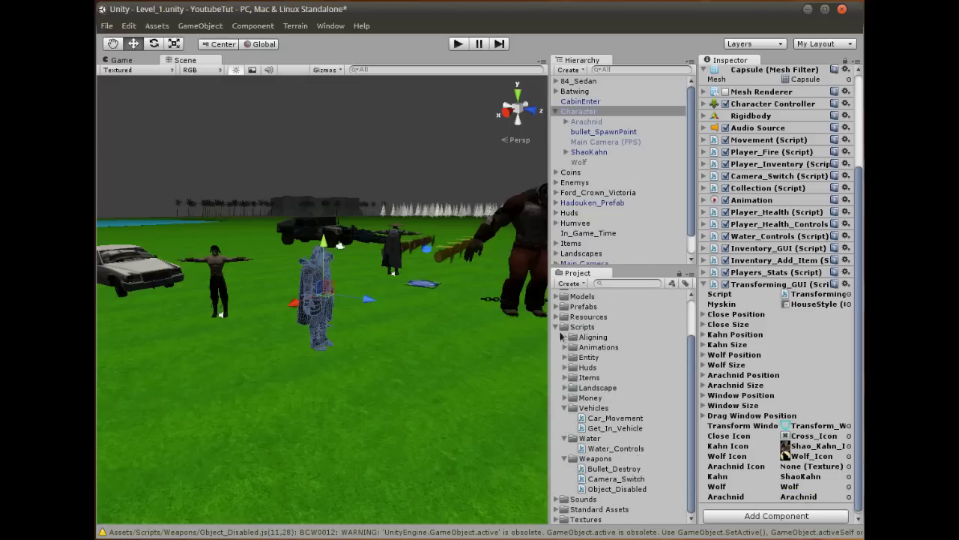
{"action": "left_click", "coordinate": [557, 327]}
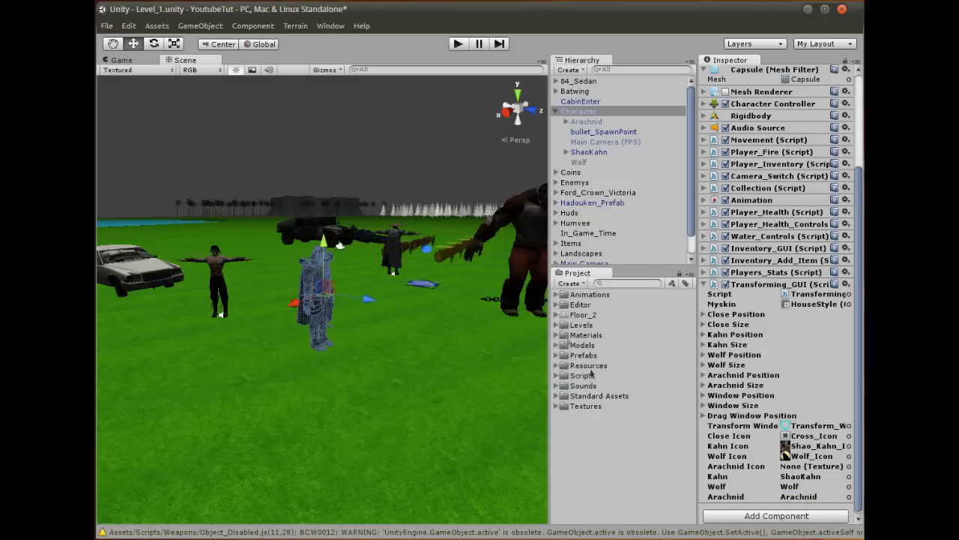
{"action": "left_click", "coordinate": [557, 405]}
{"action": "left_click", "coordinate": [555, 111]}
{"action": "scroll", "coordinate": [630, 455], "scroll_direction": "down", "scroll_amount": 3}
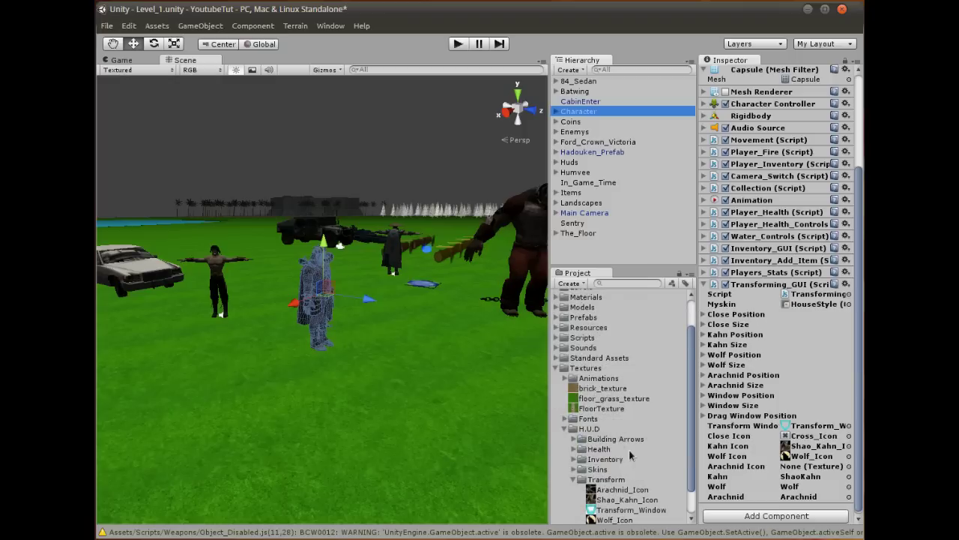
{"action": "scroll", "coordinate": [630, 455], "scroll_direction": "down", "scroll_amount": 2}
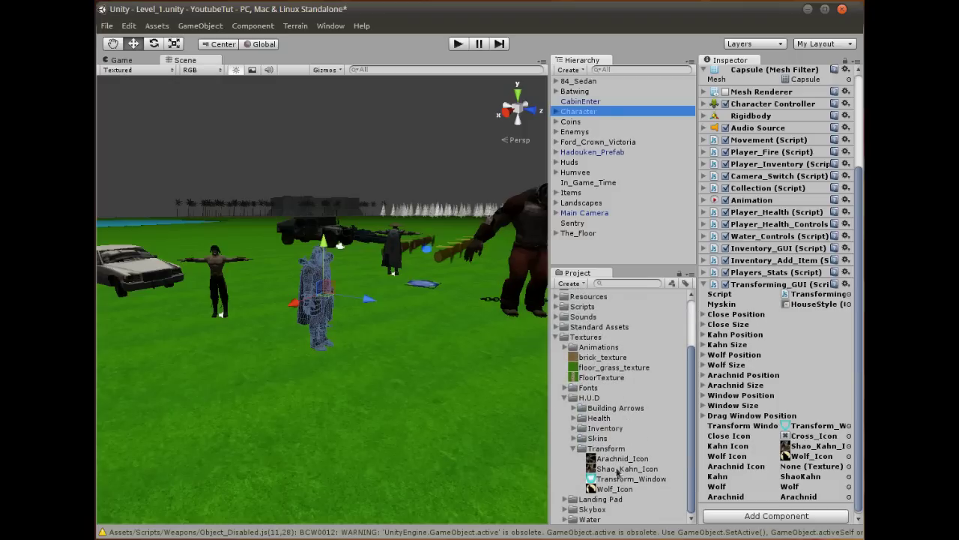
{"action": "left_click_drag", "start_coordinate": [619, 459], "coordinate": [817, 468]}
Run the game, open the transform window, and test transforming into the Wolf and the Arachnid.
{"action": "left_click", "coordinate": [458, 44]}
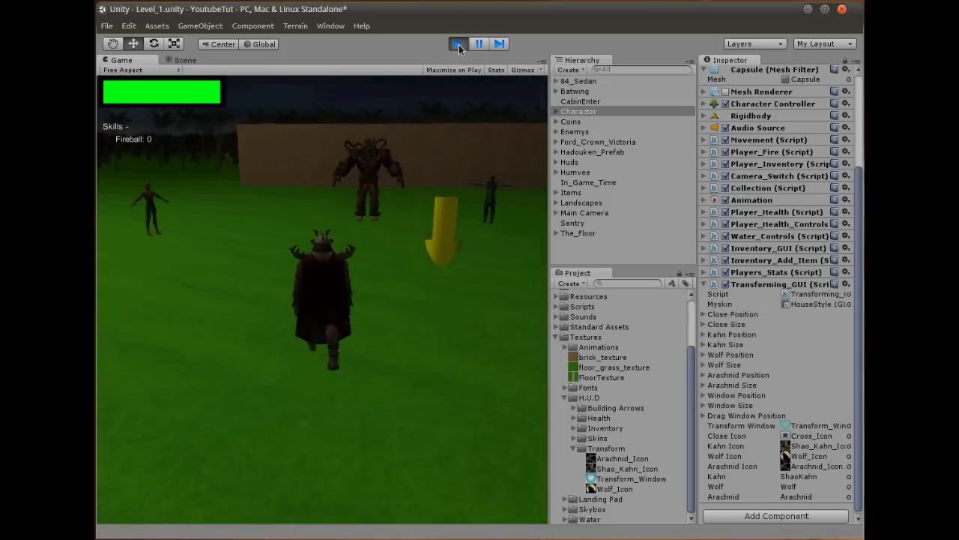
{"action": "key", "text": "t"}
{"action": "left_click", "coordinate": [182, 169]}
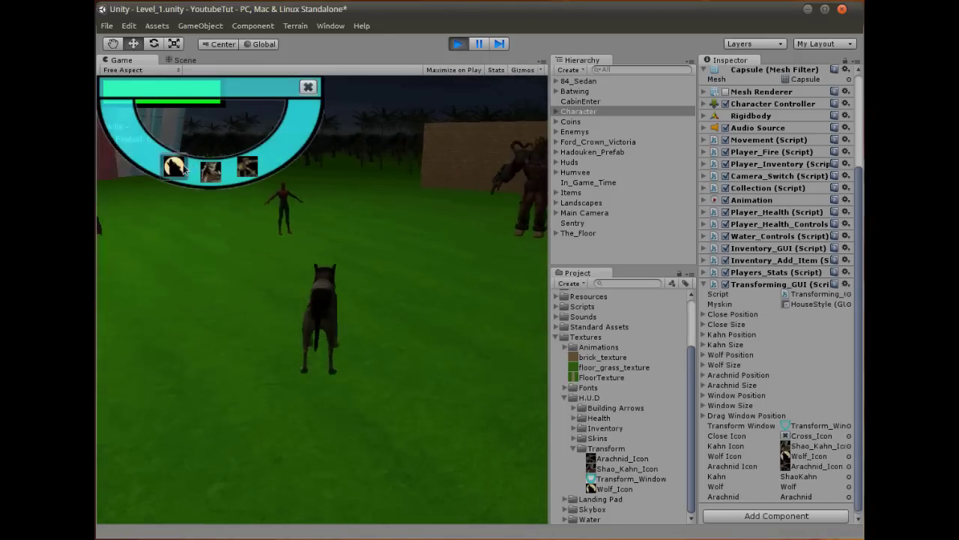
{"action": "left_click", "coordinate": [247, 168]}
{"action": "left_click", "coordinate": [247, 170]}
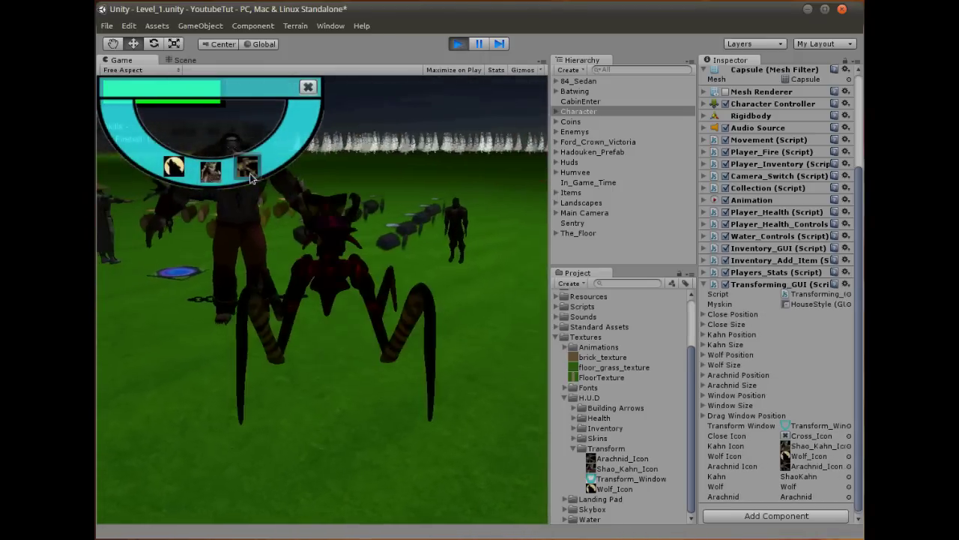
Test moving as the Arachnid and switching among the Shao Kahn, Arachnid and Wolf forms, and stop the game.
{"action": "key", "text": "d"}
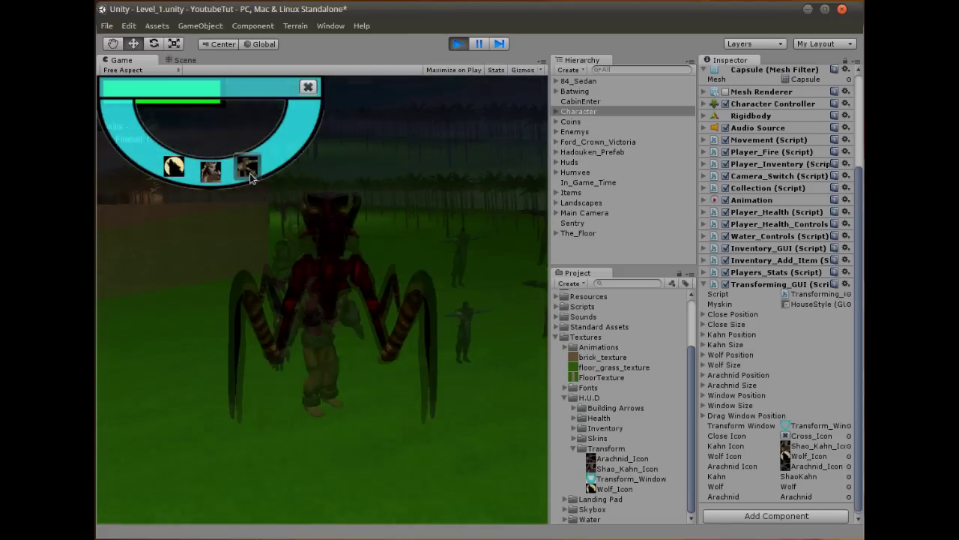
{"action": "key", "text": "a"}
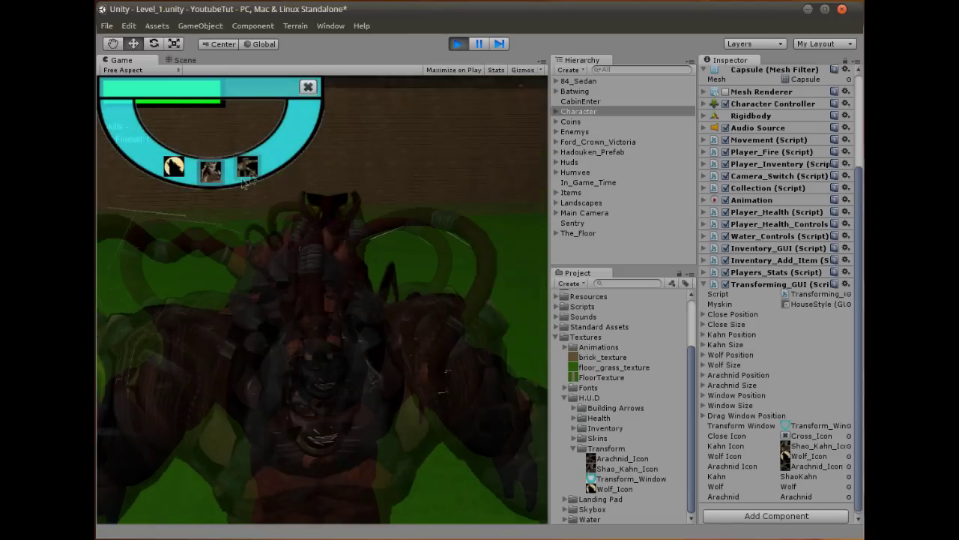
{"action": "left_click", "coordinate": [212, 180]}
{"action": "left_click", "coordinate": [254, 171]}
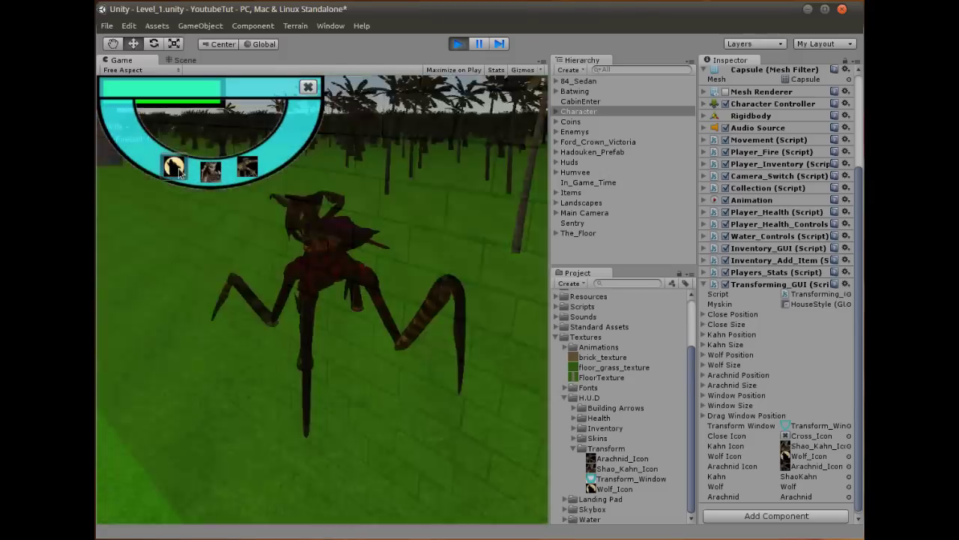
{"action": "left_click", "coordinate": [175, 168]}
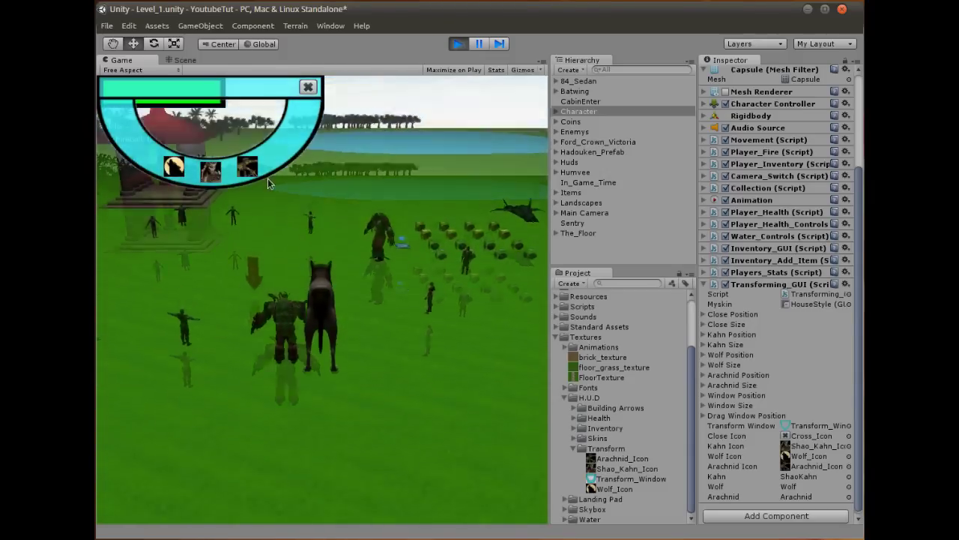
{"action": "left_click", "coordinate": [456, 43]}
Switch to Notepad++ and review the body of the Arachnid button's block in Transforming_GUI.js.
{"action": "key", "text": "alt+Tab"}
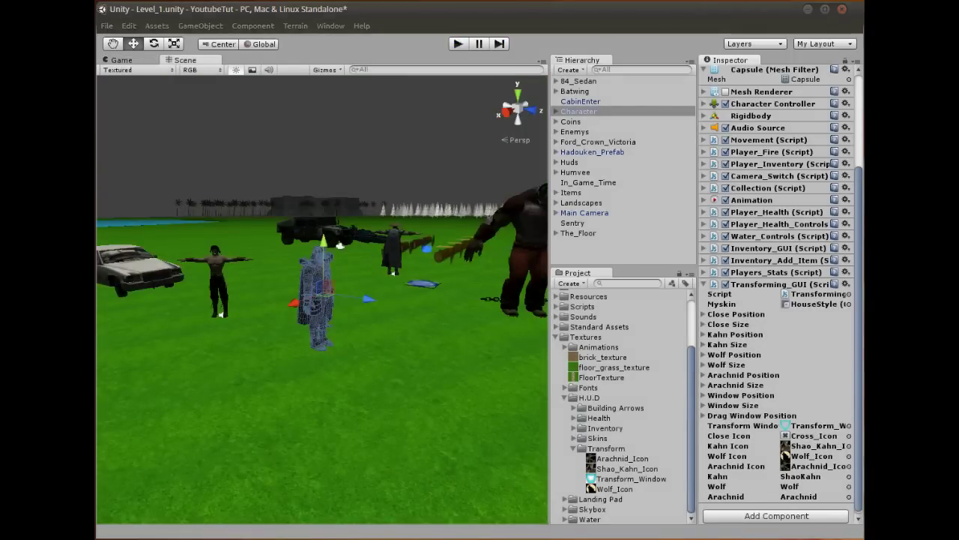
{"action": "left_click_drag", "start_coordinate": [368, 391], "coordinate": [162, 360]}
{"action": "left_click", "coordinate": [489, 389]}
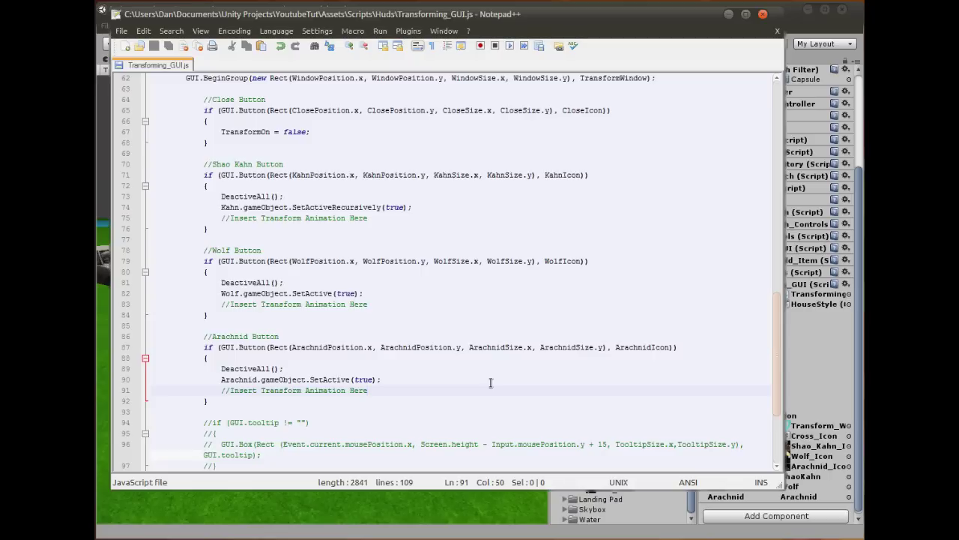
Switch to Unity and look around the scene, inspecting Liu Kang, Raiden, Killer Croc and the Character object.
{"action": "left_click", "coordinate": [441, 504]}
{"action": "left_click", "coordinate": [212, 268]}
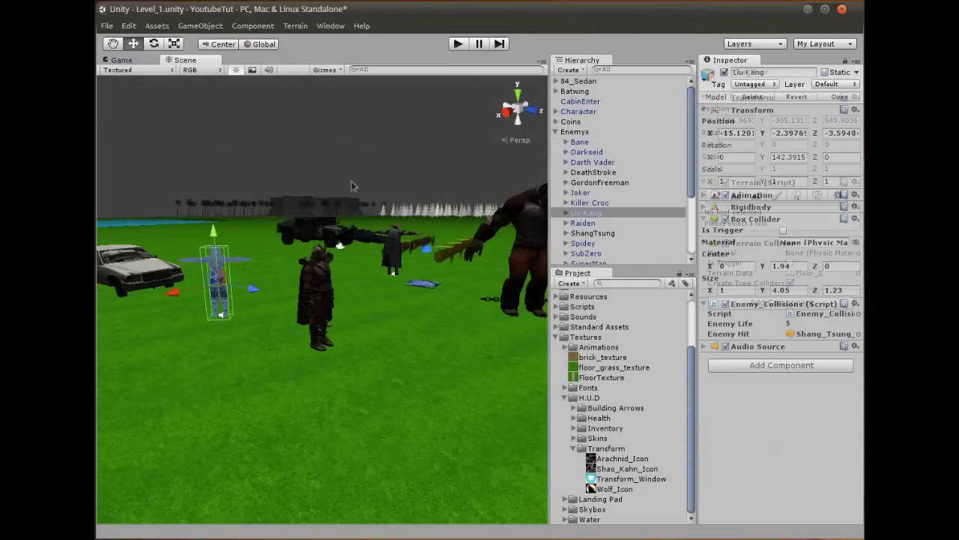
{"action": "left_click", "coordinate": [393, 248]}
{"action": "left_click_drag", "start_coordinate": [247, 293], "coordinate": [525, 327], "text": "alt"}
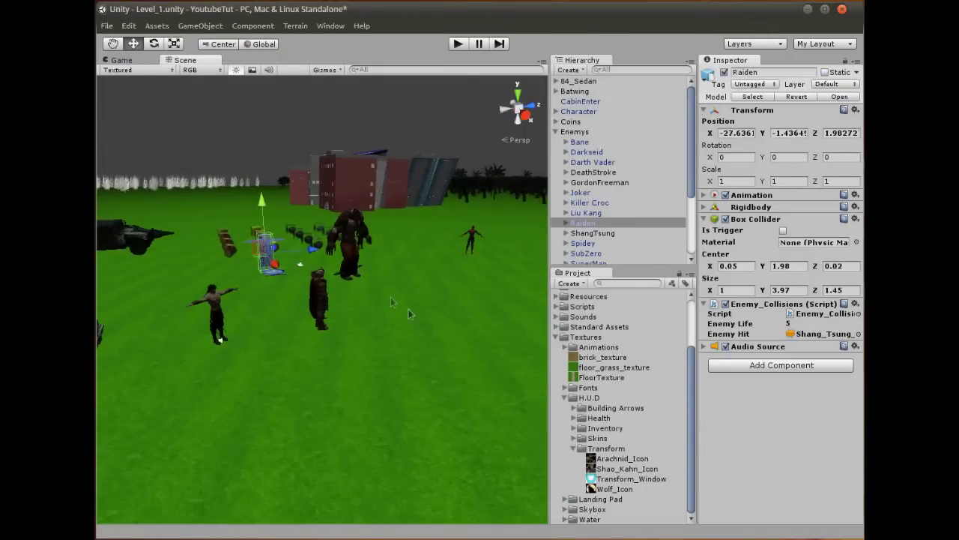
{"action": "left_click_drag", "start_coordinate": [391, 298], "coordinate": [541, 324], "text": "alt"}
{"action": "left_click", "coordinate": [203, 235]}
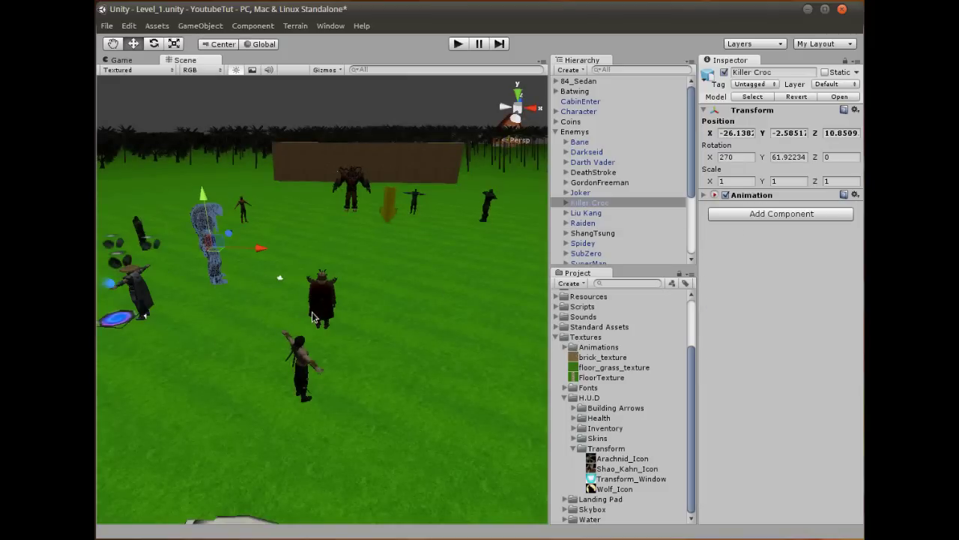
{"action": "left_click", "coordinate": [321, 292]}
{"action": "left_click_drag", "start_coordinate": [395, 292], "coordinate": [900, 302], "text": "alt"}
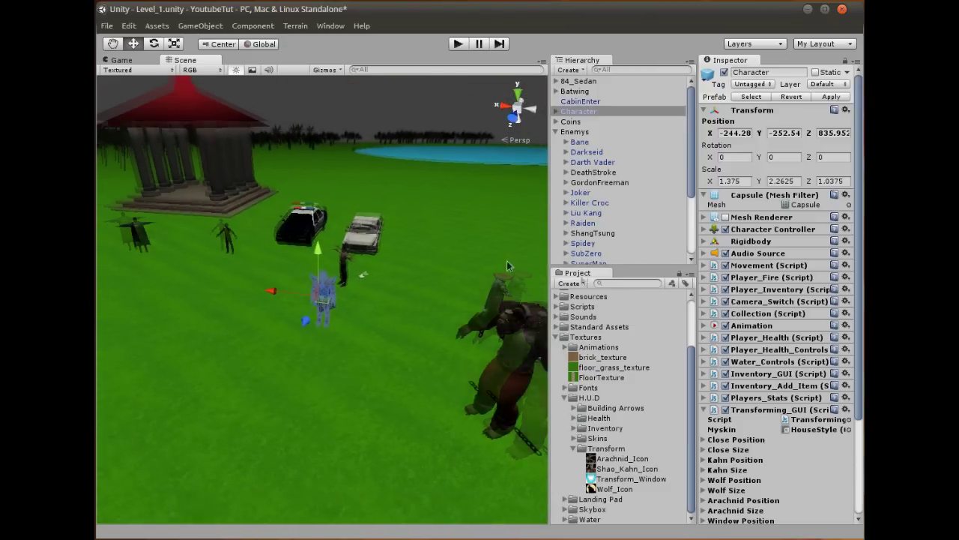
{"action": "scroll", "coordinate": [507, 261], "scroll_direction": "down", "scroll_amount": 3}
{"action": "left_click_drag", "start_coordinate": [432, 278], "coordinate": [660, 285], "text": "alt"}
{"action": "left_click", "coordinate": [269, 108]}
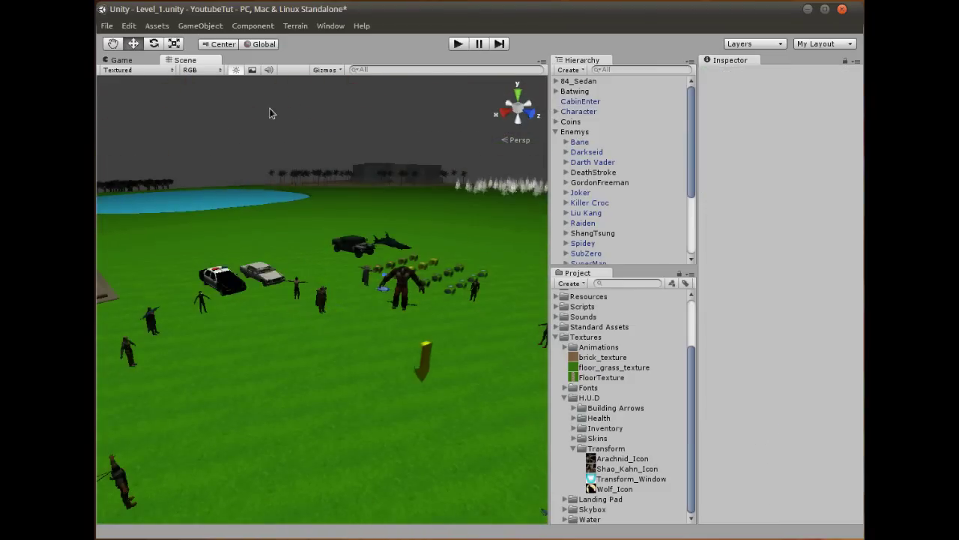